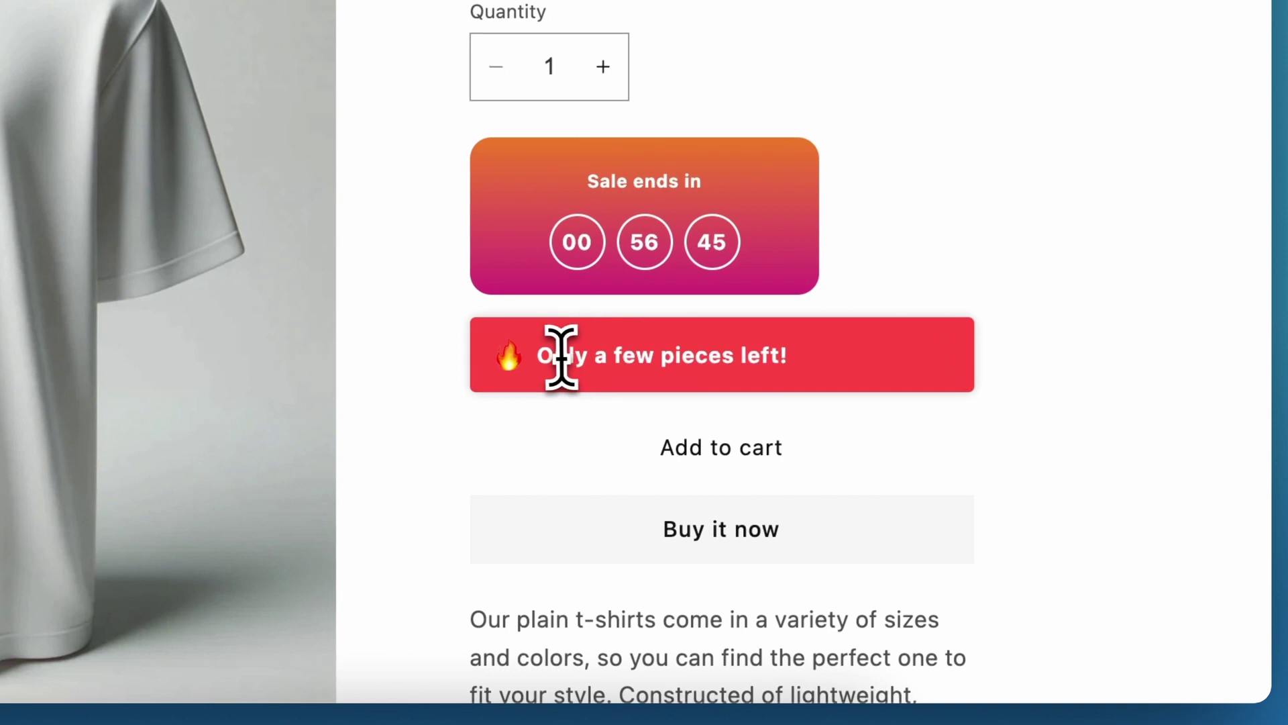
Inspect the 'Only a few pieces left!' badge and the countdown hours on the $20 t-shirt page.
drag(554, 358, 765, 383)
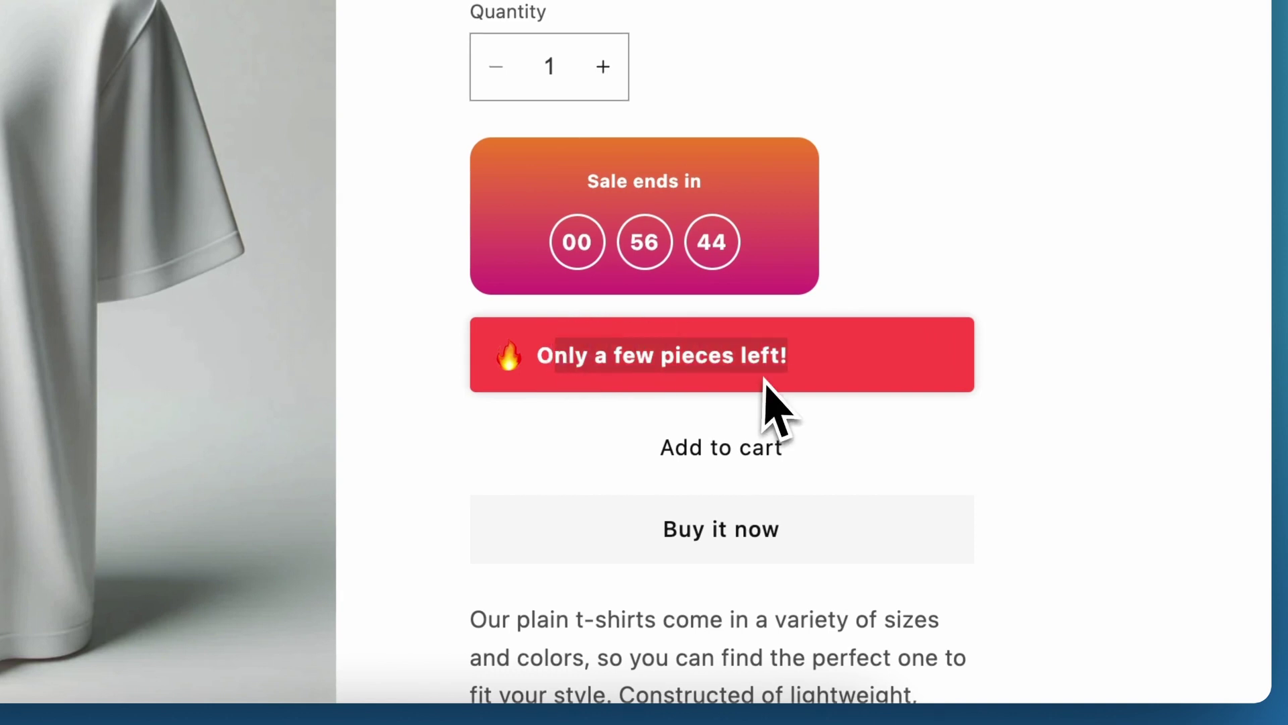
click(787, 369)
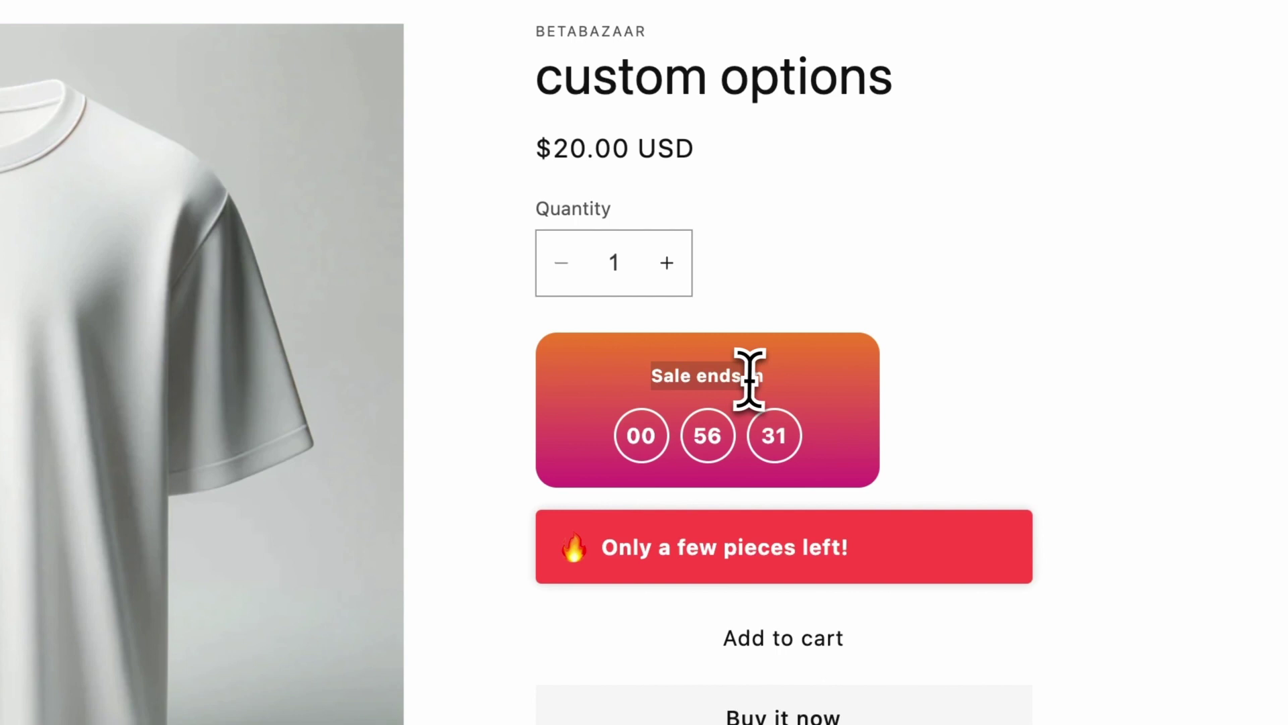
double_click(631, 435)
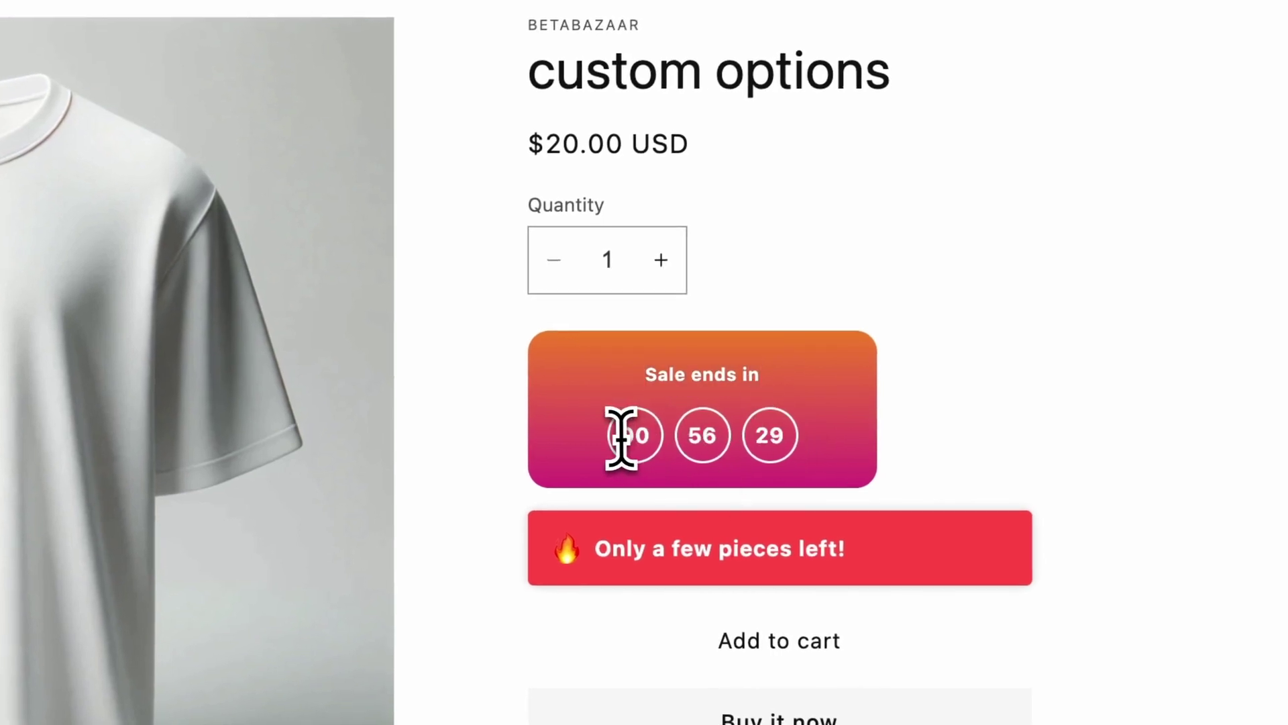
click(802, 436)
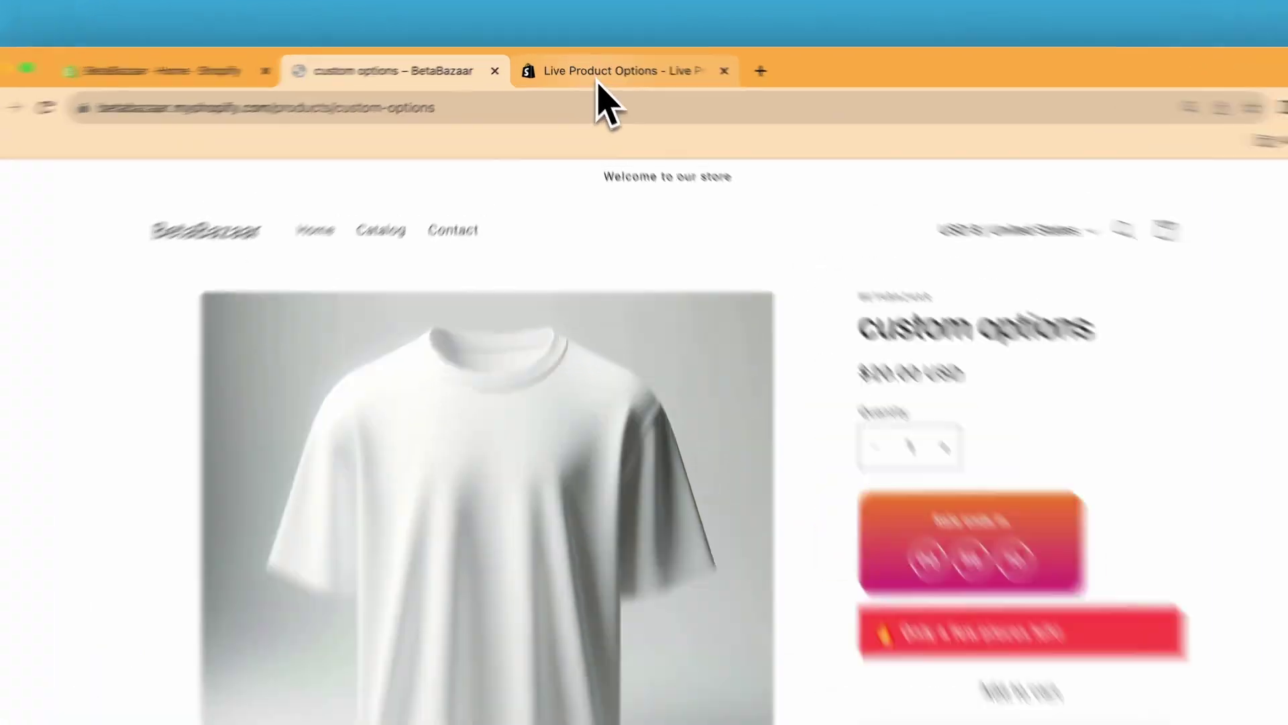
Launch Live Product Options from the store admin's installed apps list.
click(596, 70)
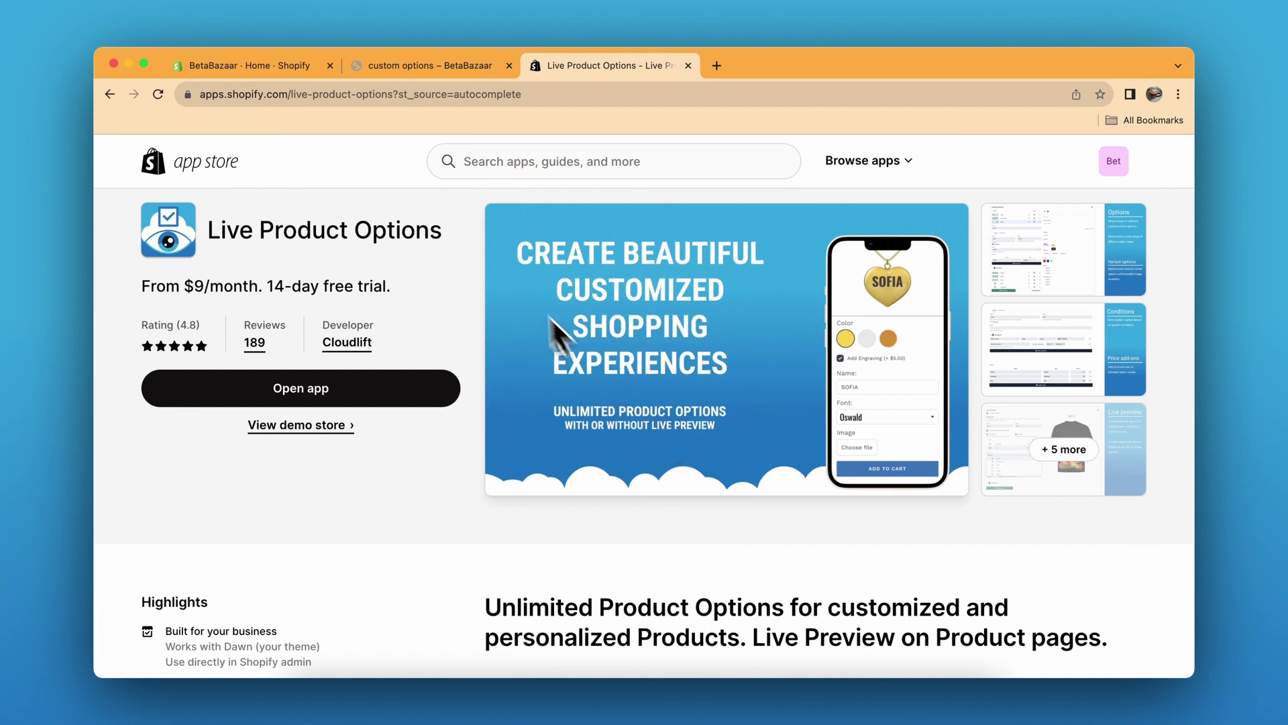
click(303, 64)
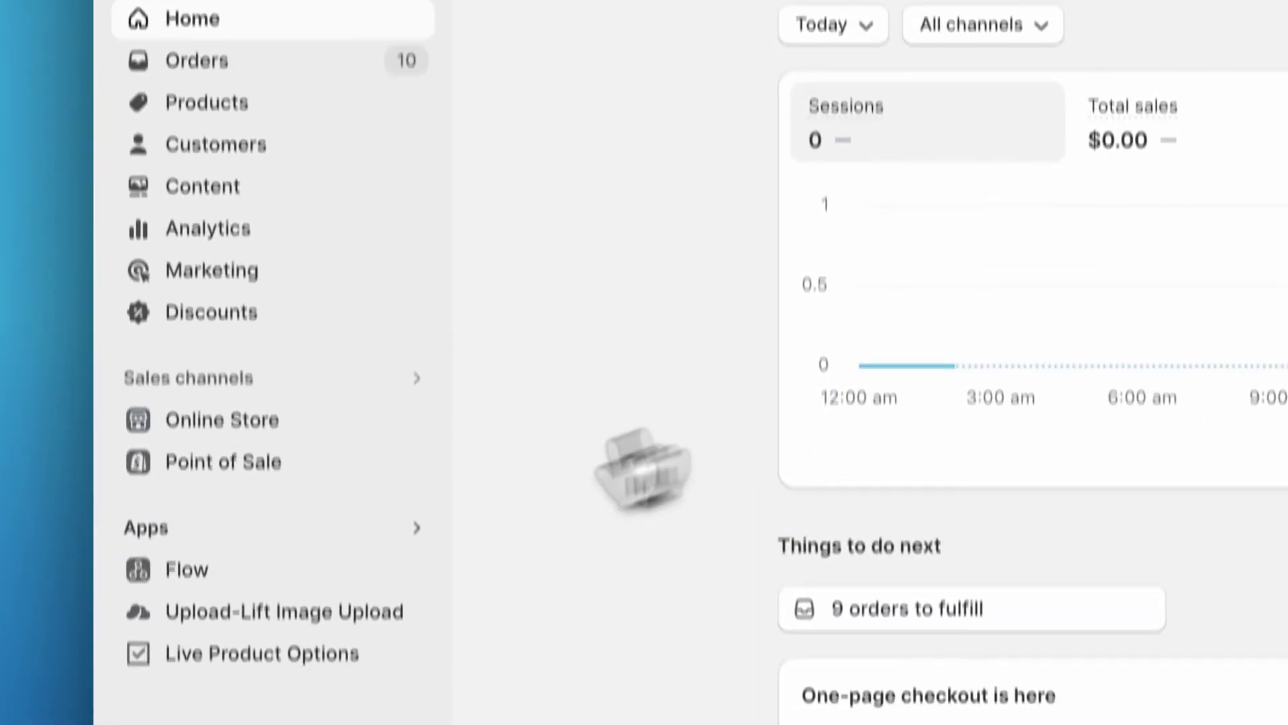
click(340, 414)
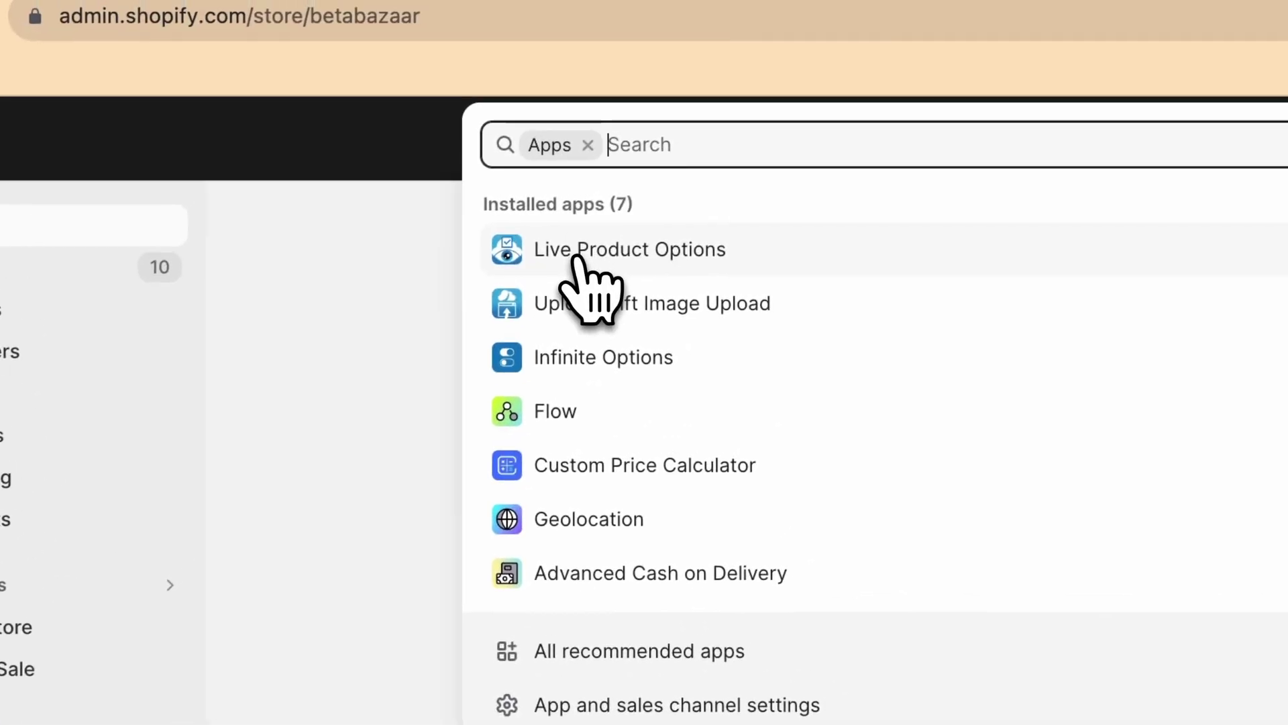
click(584, 254)
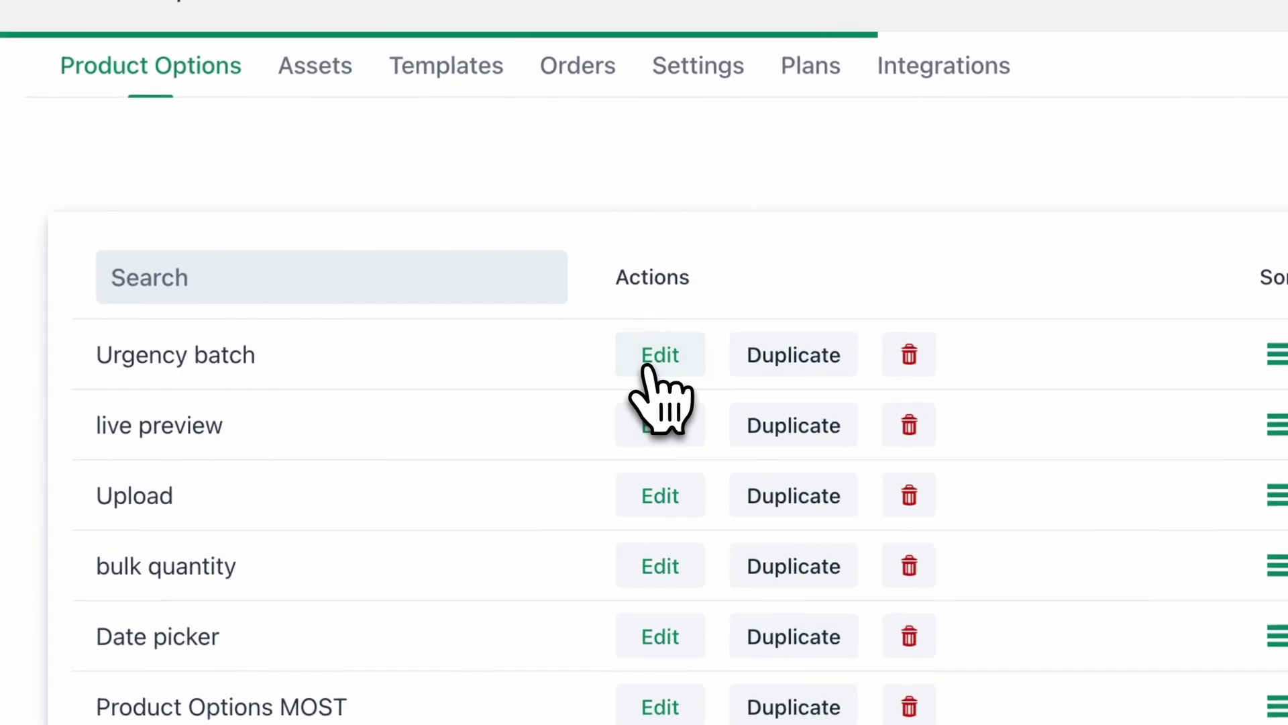
Open the Urgency batch option set and inspect its 'Only a few pieces left!' badge preview.
click(612, 419)
scroll(659, 398, down, 5)
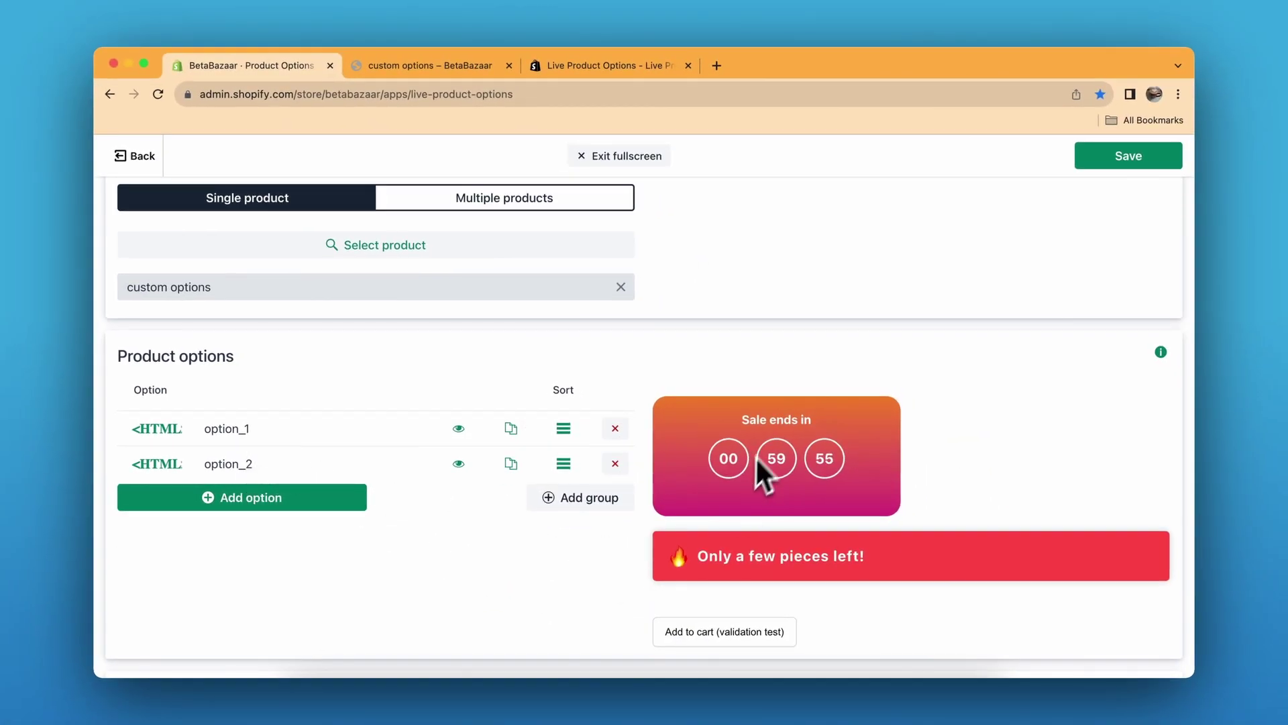
scroll(770, 473, down, 2)
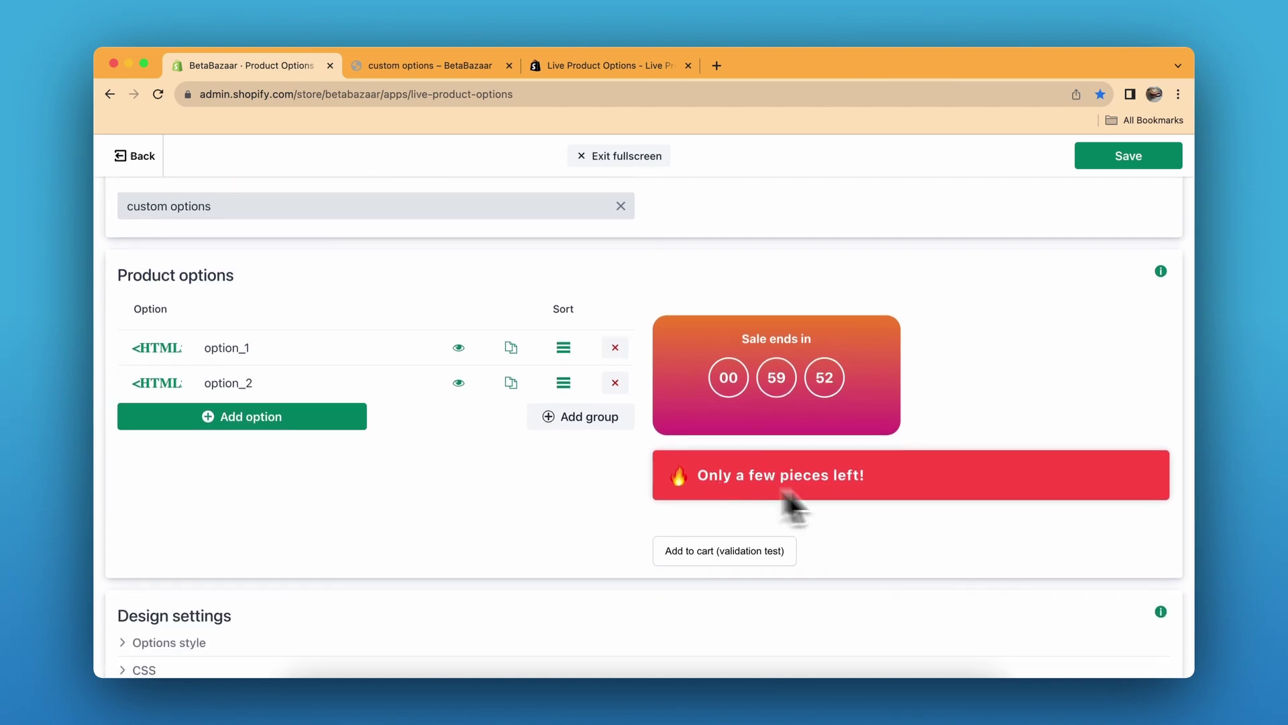
double_click(794, 482)
triple_click(757, 381)
click(757, 381)
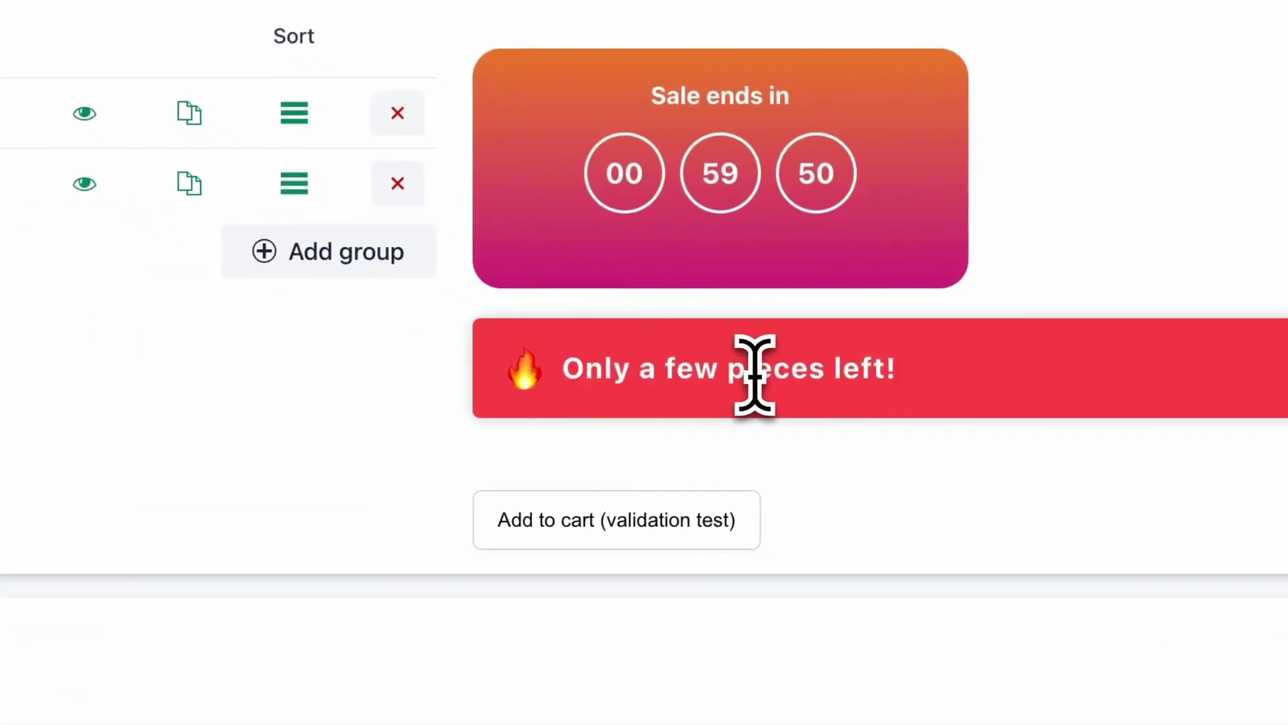
double_click(528, 372)
drag(564, 368, 899, 394)
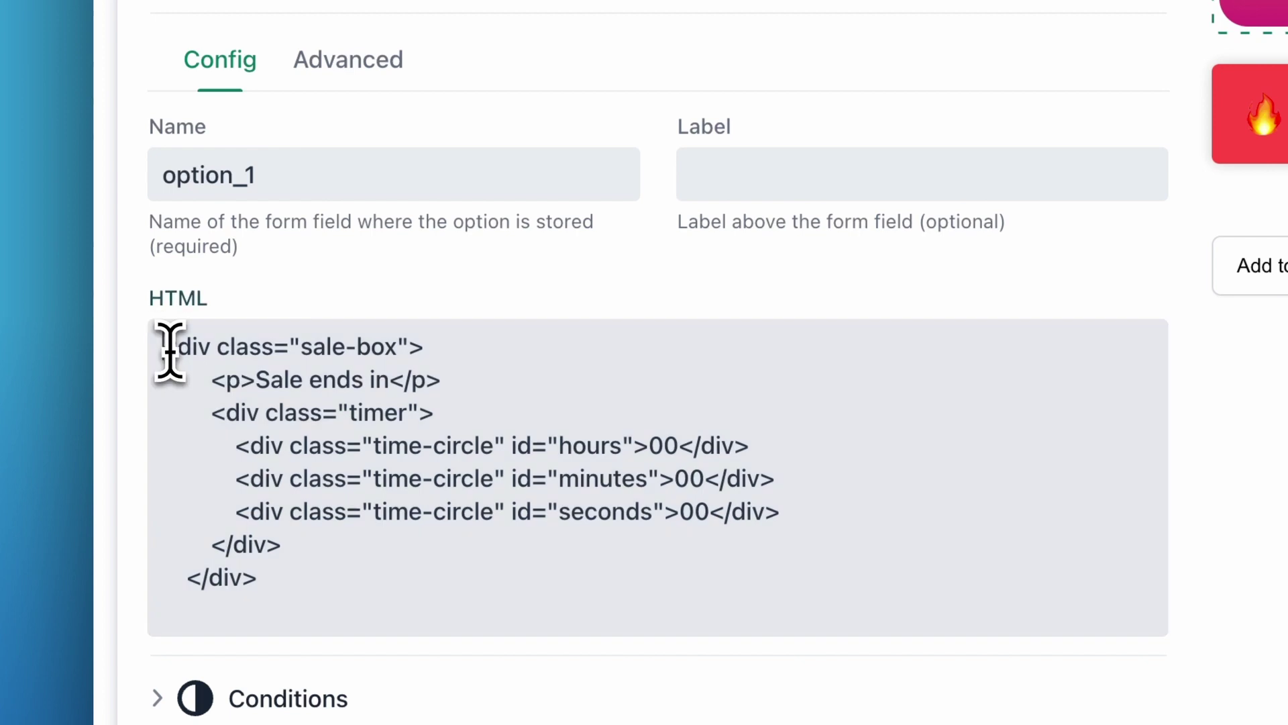
Highlight and review option_1's countdown timer HTML code.
drag(168, 341, 281, 572)
click(281, 571)
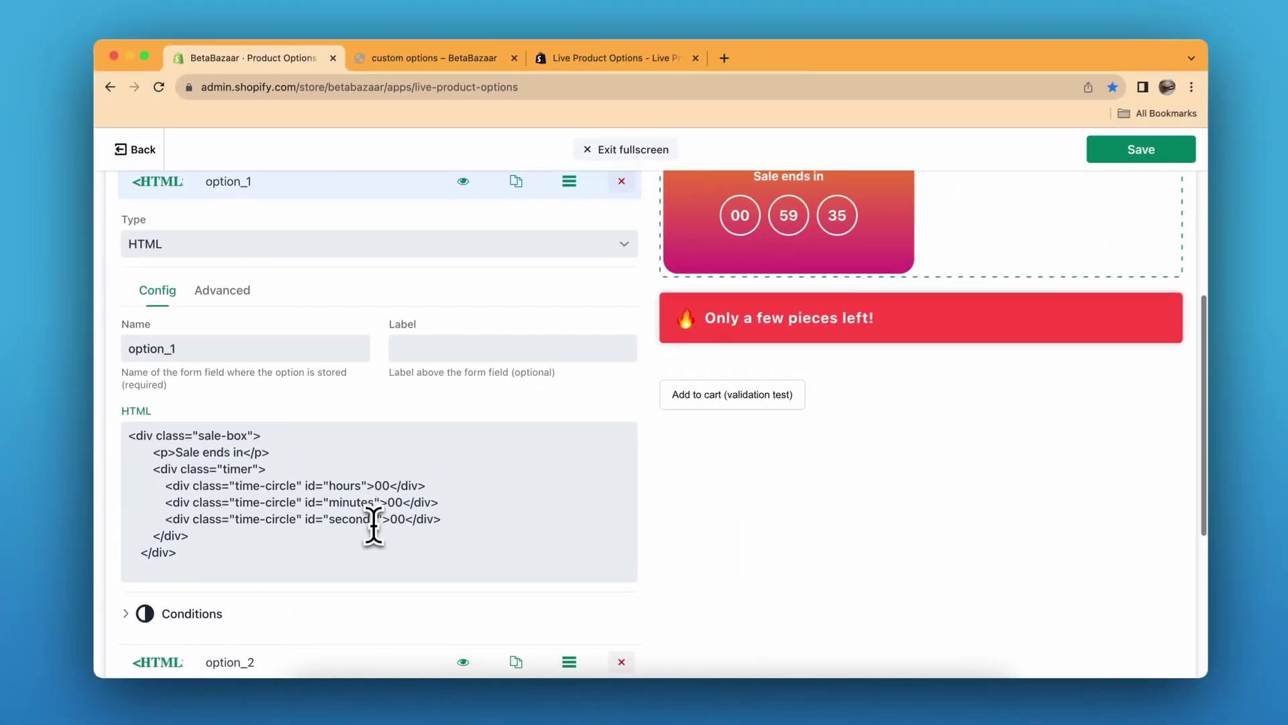
scroll(368, 533, down, 3)
scroll(371, 526, up, 3)
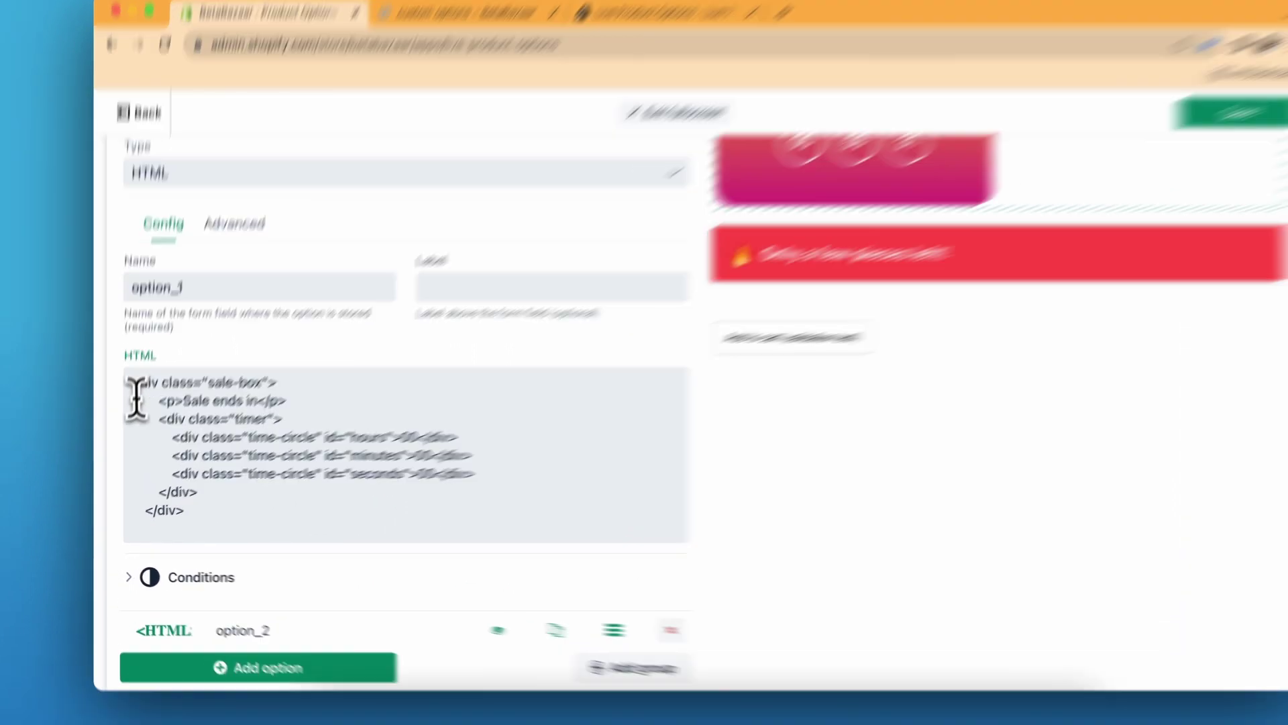
drag(129, 385, 151, 413)
drag(206, 307, 302, 460)
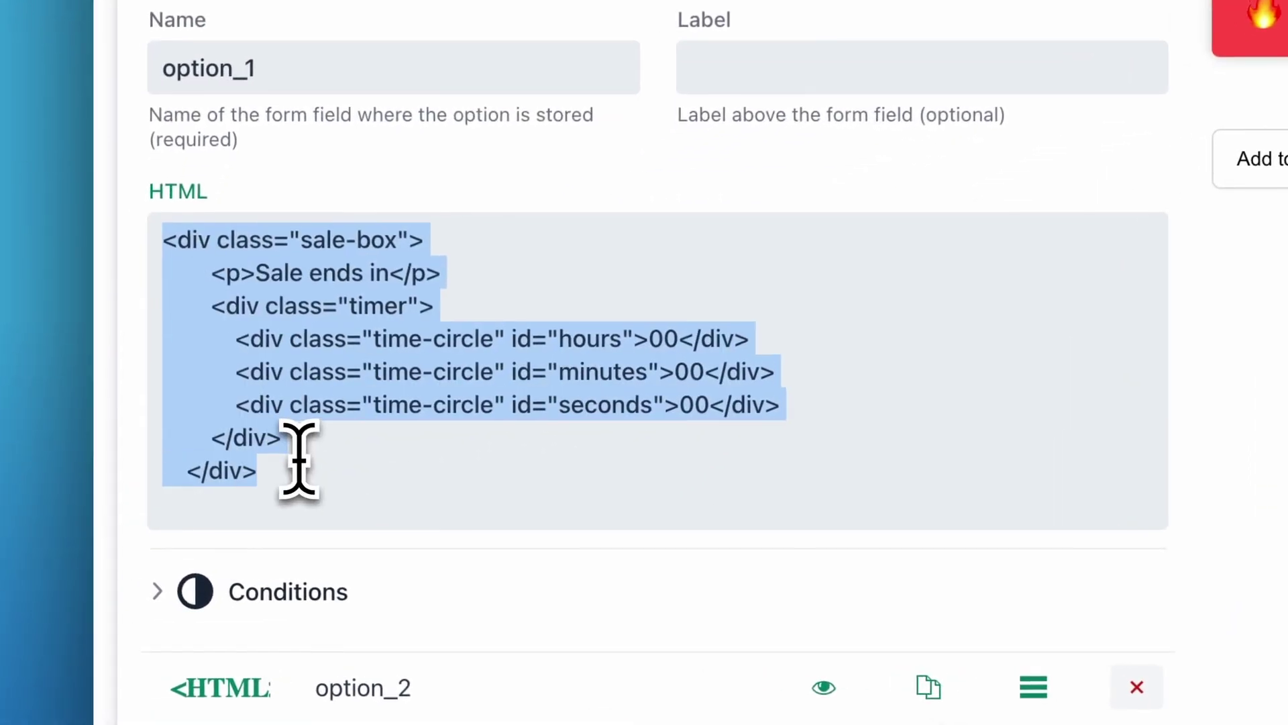
click(299, 465)
scroll(378, 231, down, 5)
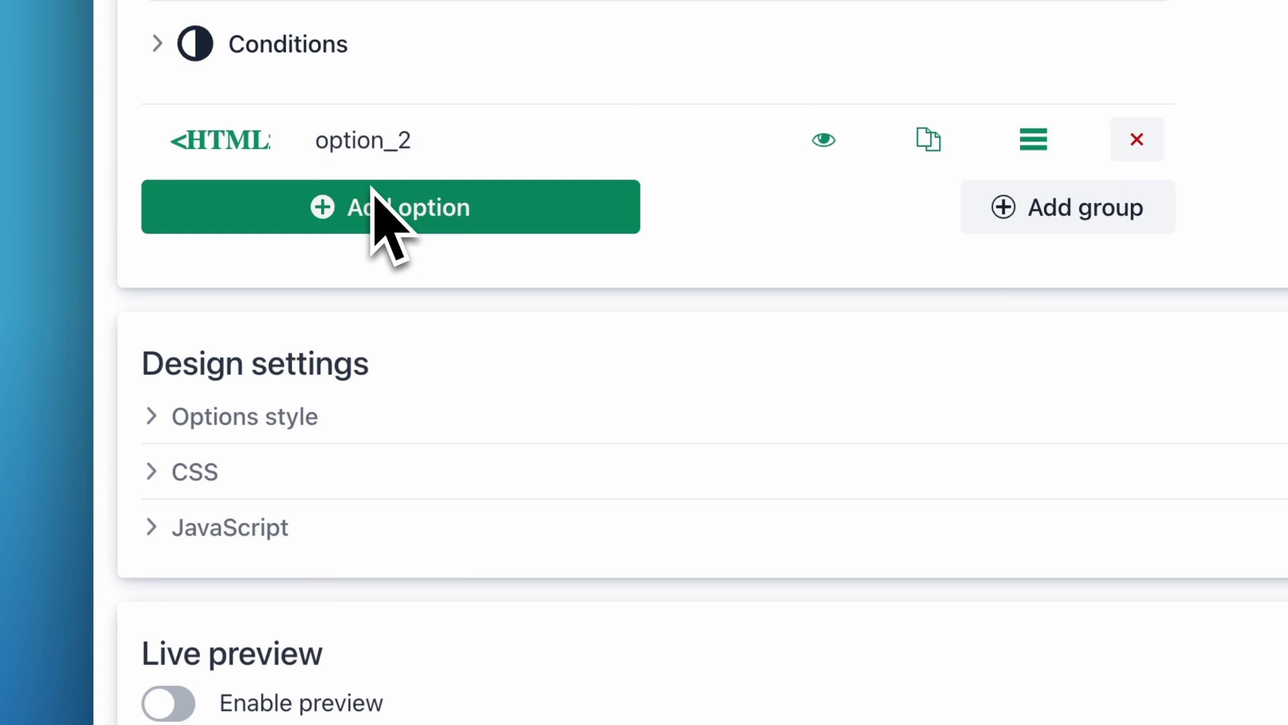
Expand the CSS settings and inspect the .time-circle rule beside the countdown preview.
click(251, 474)
scroll(266, 503, down, 5)
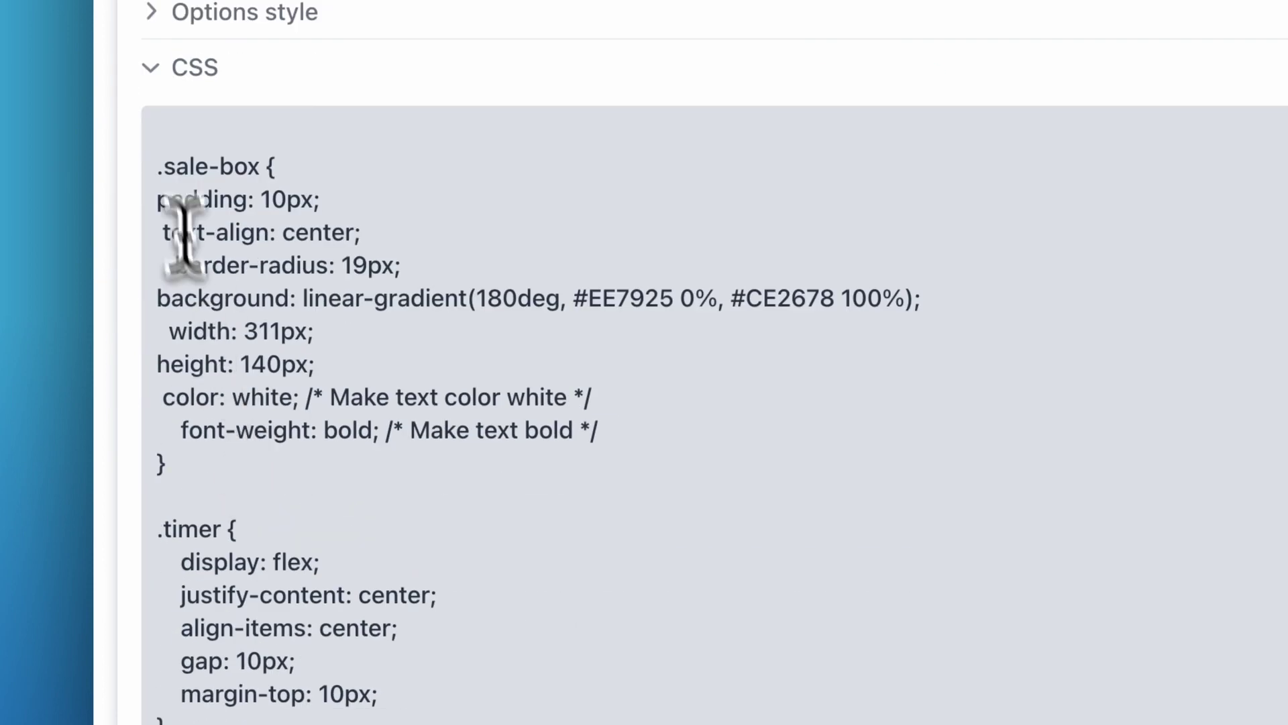
drag(162, 160, 344, 576)
scroll(349, 589, down, 3)
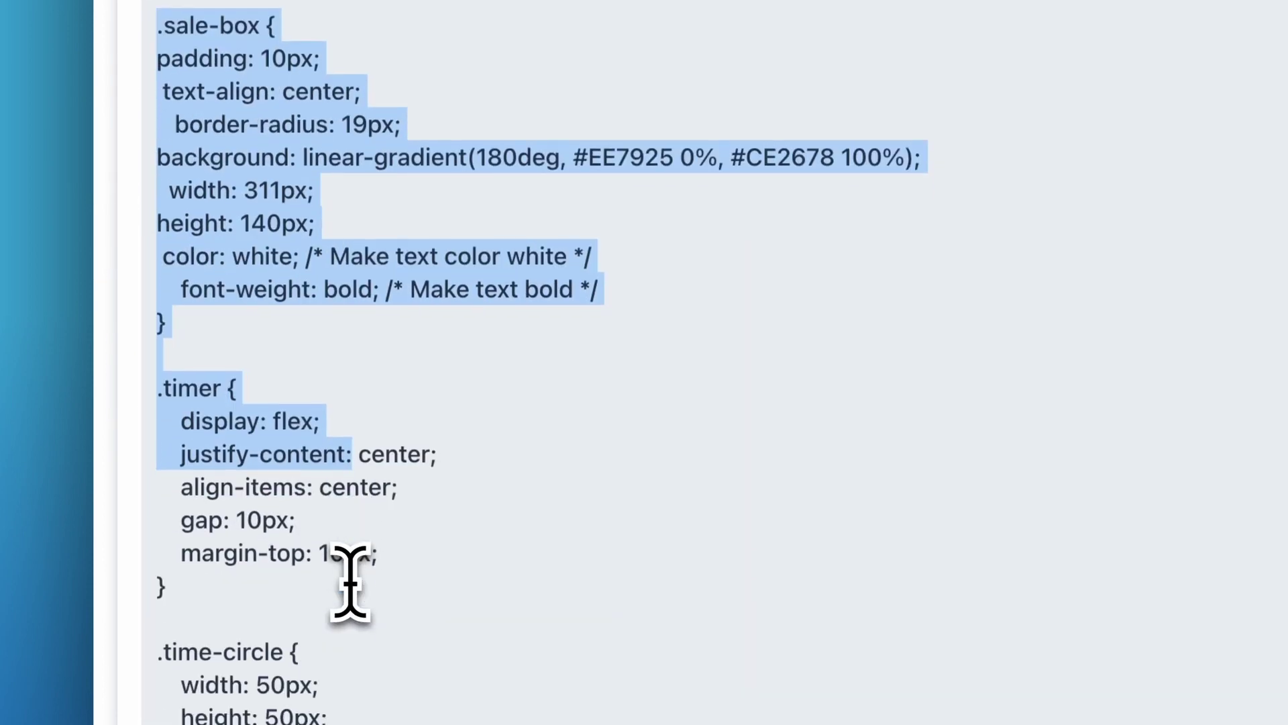
click(407, 520)
scroll(413, 518, down, 3)
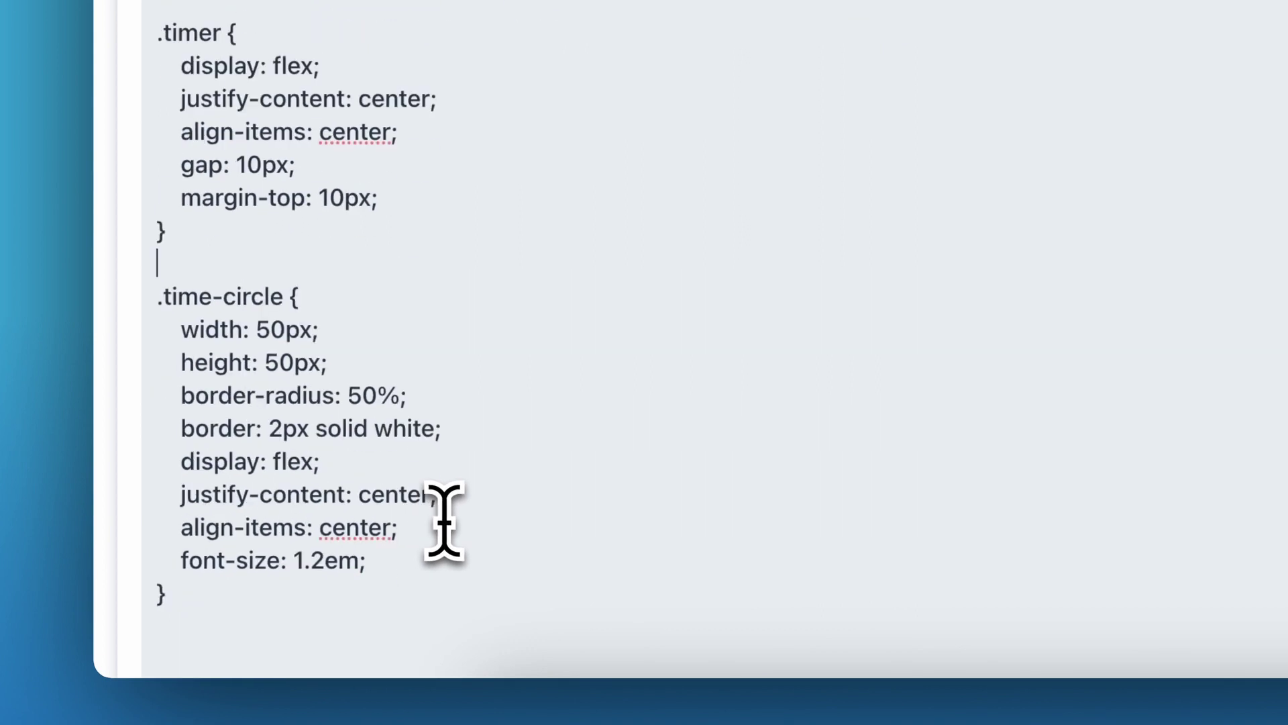
scroll(423, 523, down, 3)
scroll(265, 604, up, 2)
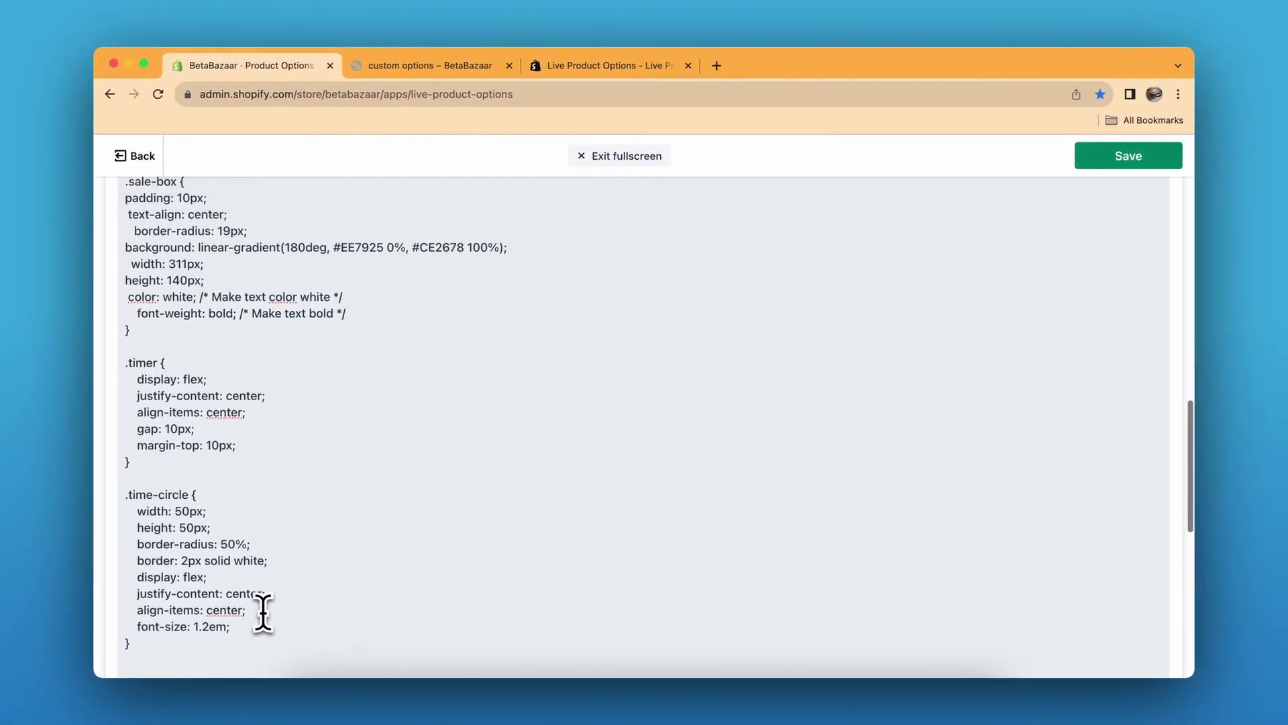
scroll(263, 608, down, 1)
scroll(221, 483, up, 3)
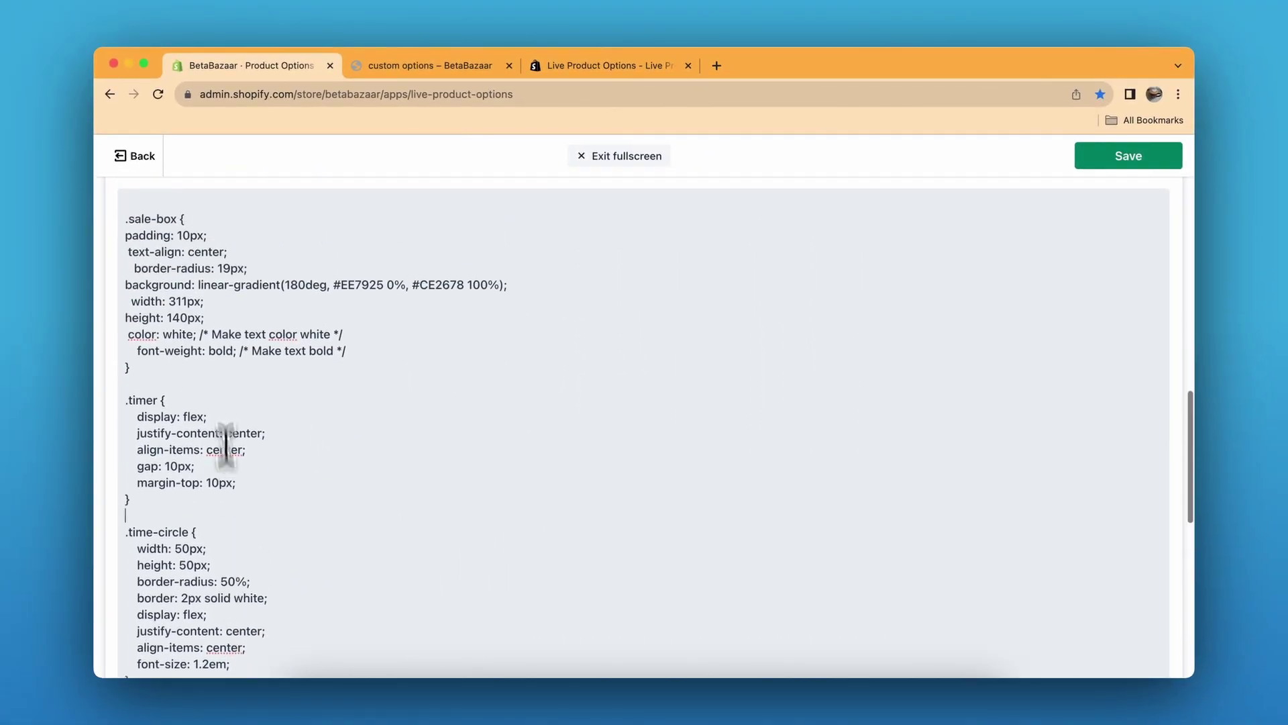
drag(125, 177, 301, 318)
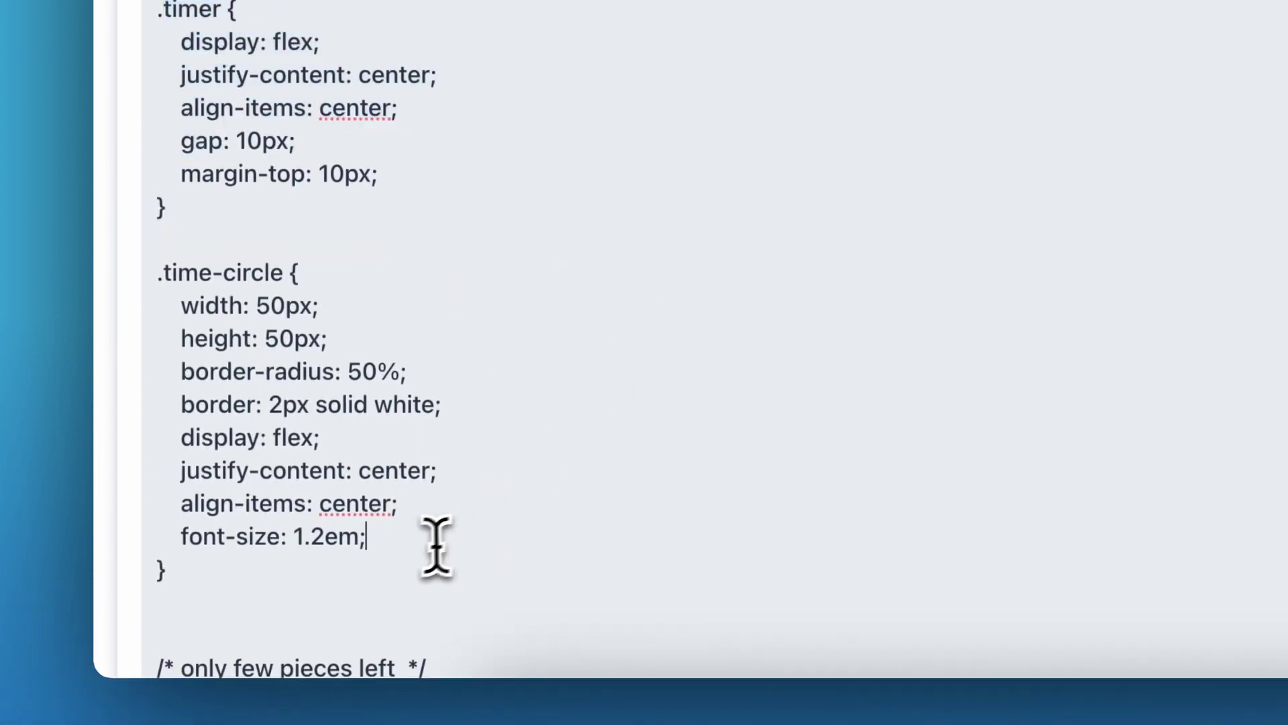
drag(437, 544, 169, 282)
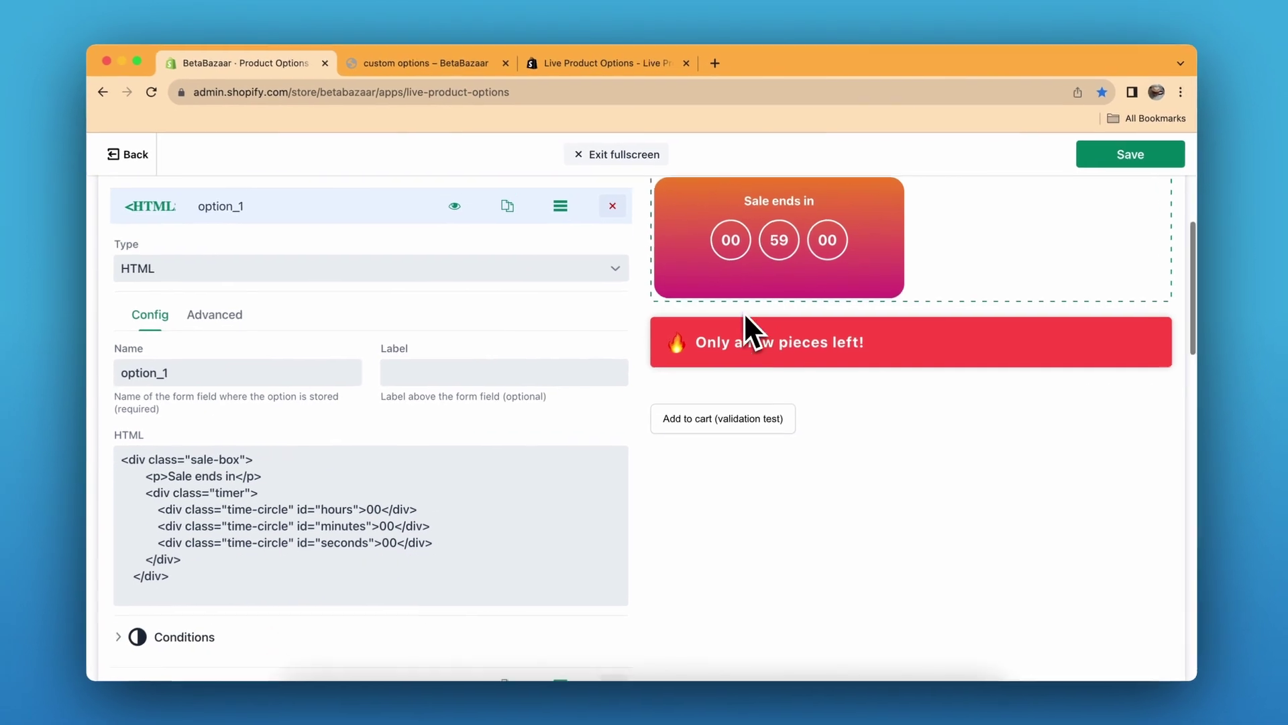
scroll(745, 312, down, 3)
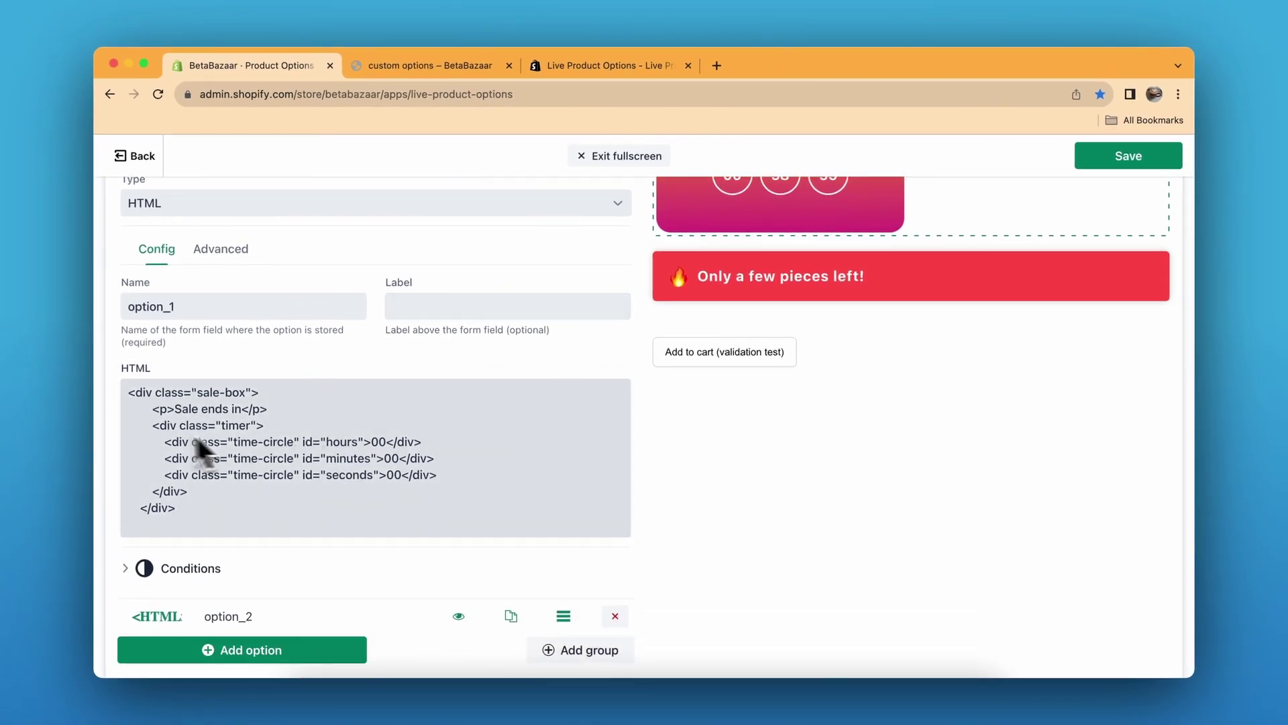
scroll(569, 448, up, 3)
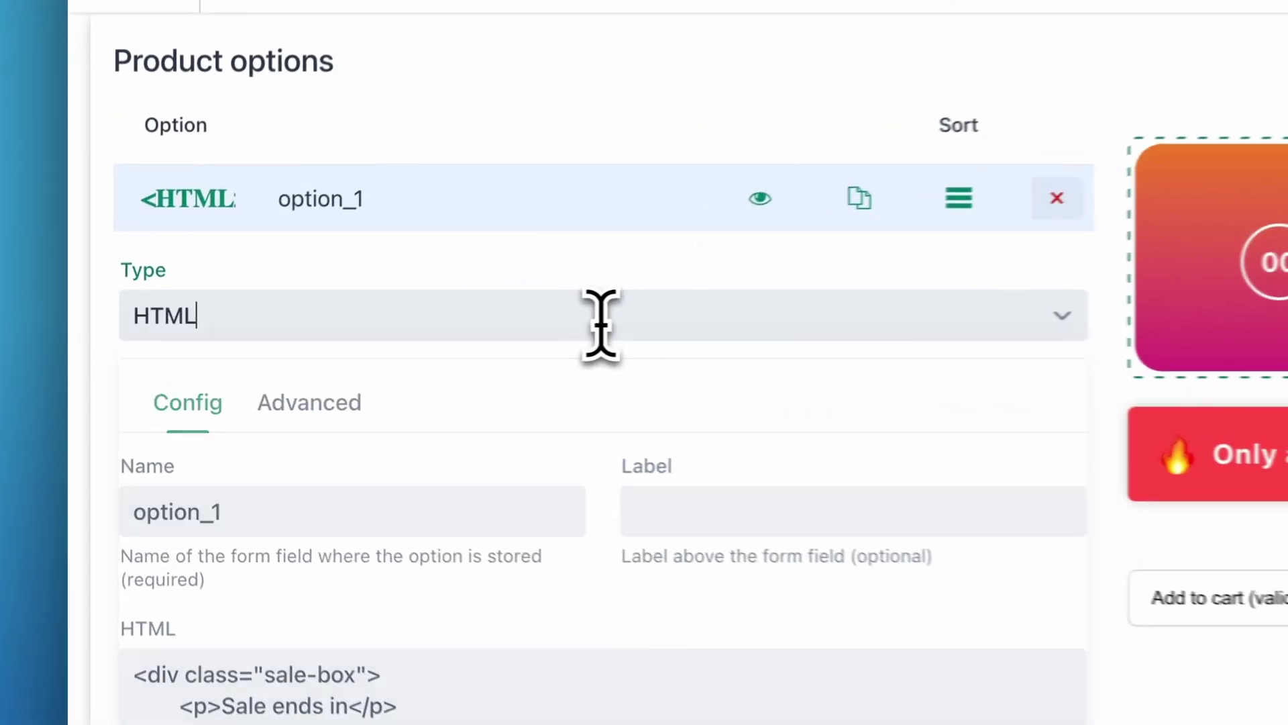
Show option_1's list of option types, with HTML still chosen.
click(374, 338)
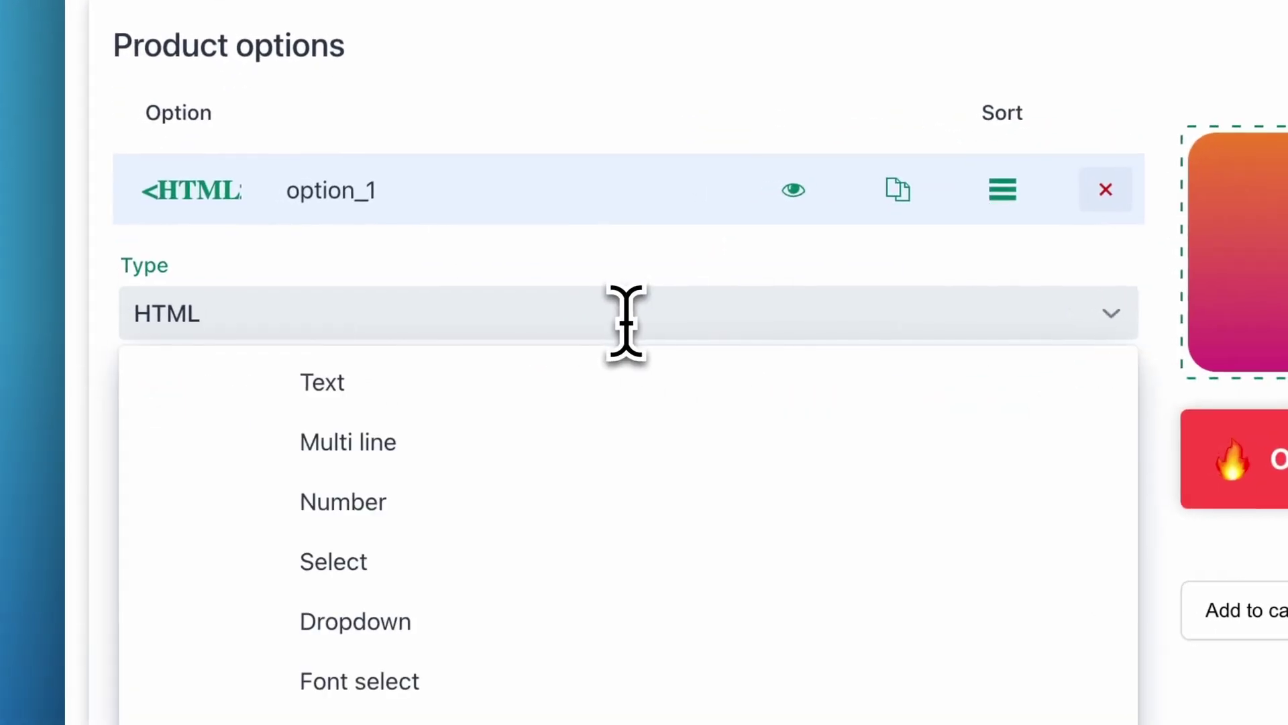
scroll(676, 431, down, 5)
scroll(681, 452, down, 3)
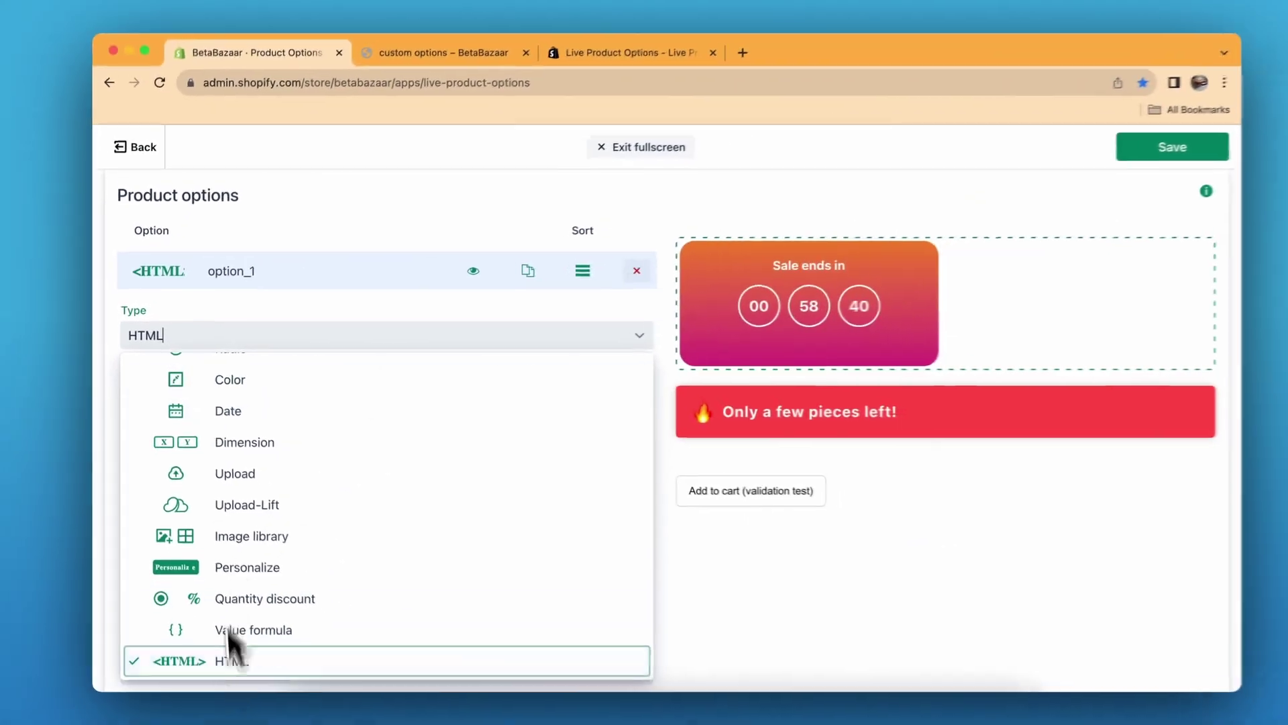
scroll(340, 493, up, 1)
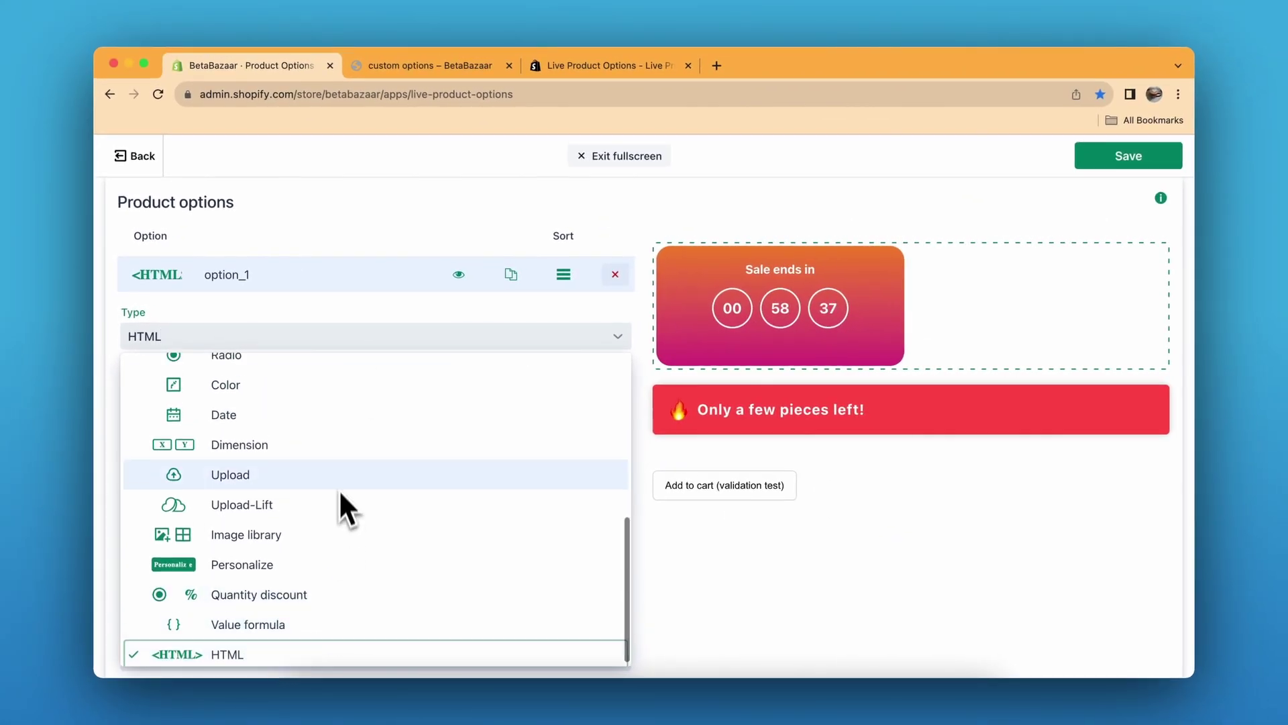
scroll(284, 494, up, 1)
scroll(282, 495, up, 5)
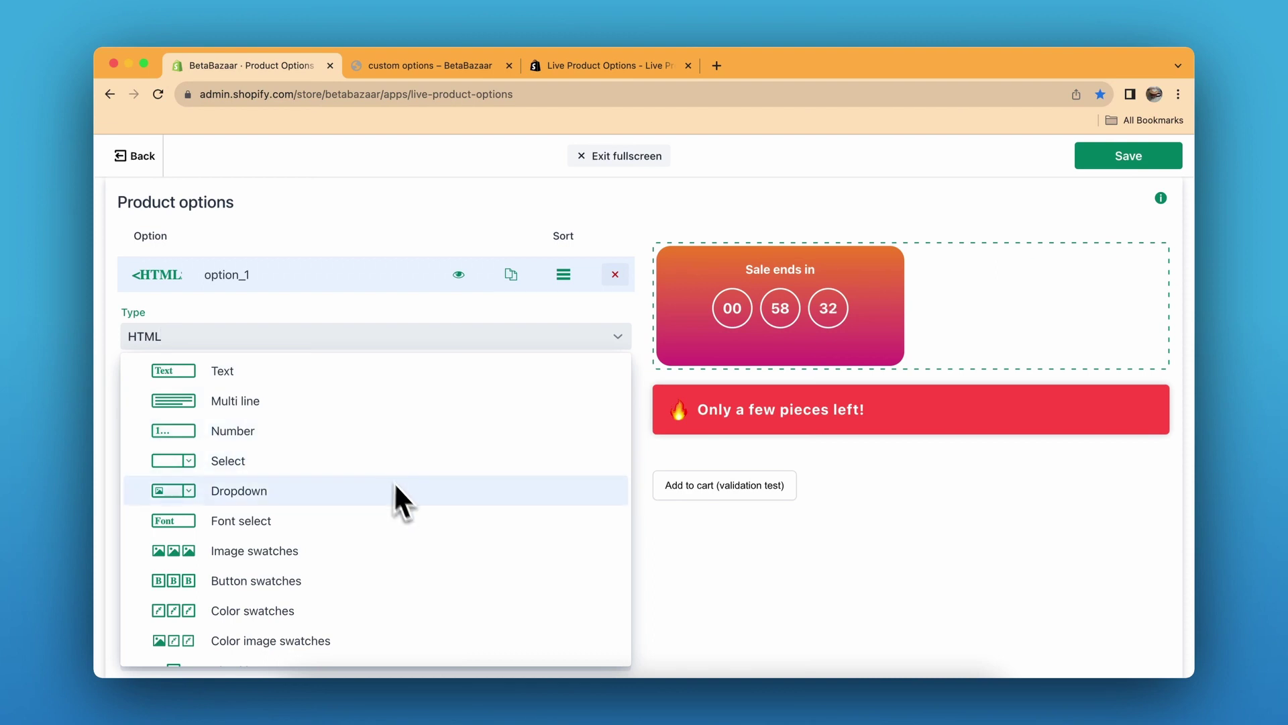
scroll(394, 483, down, 2)
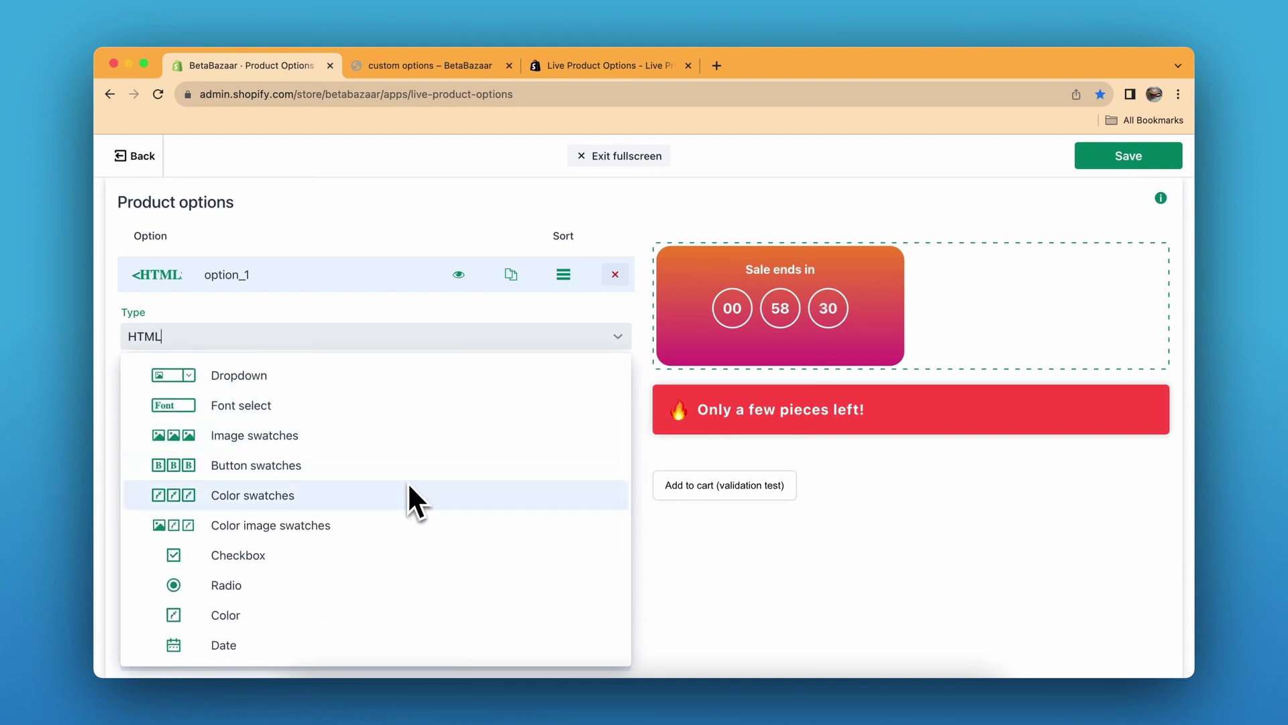
scroll(408, 493, down, 3)
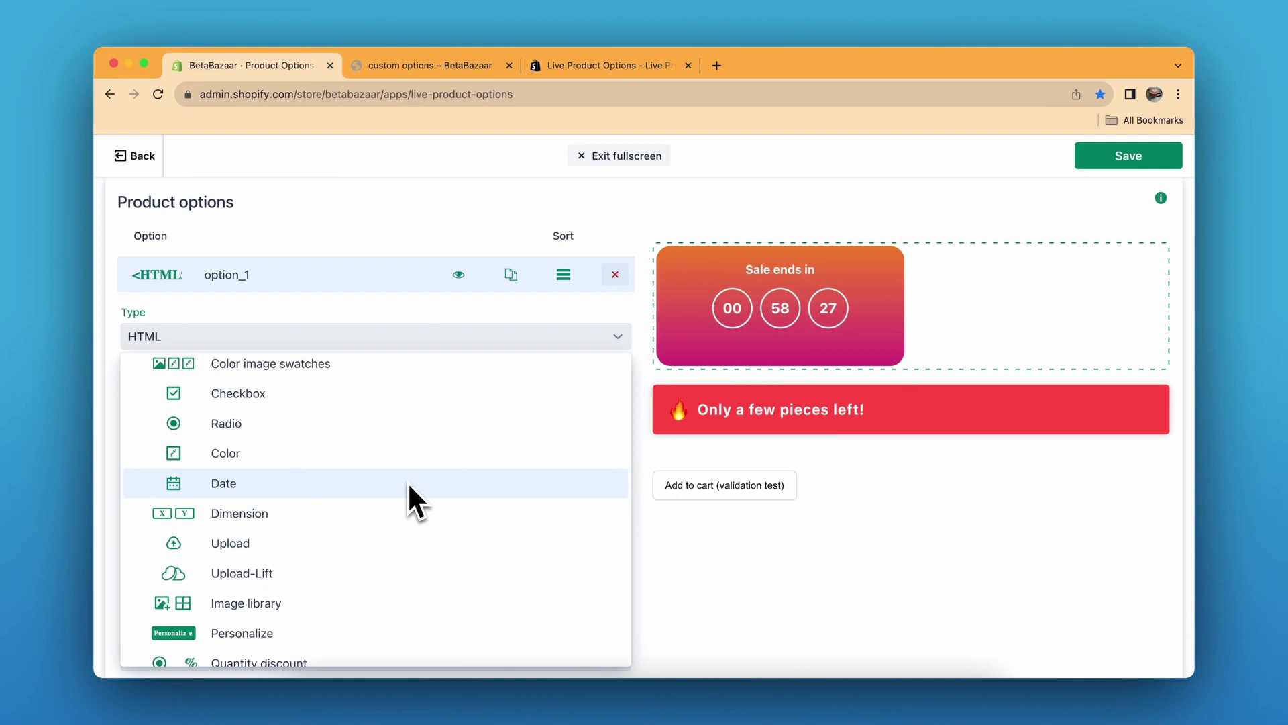
scroll(408, 481, down, 2)
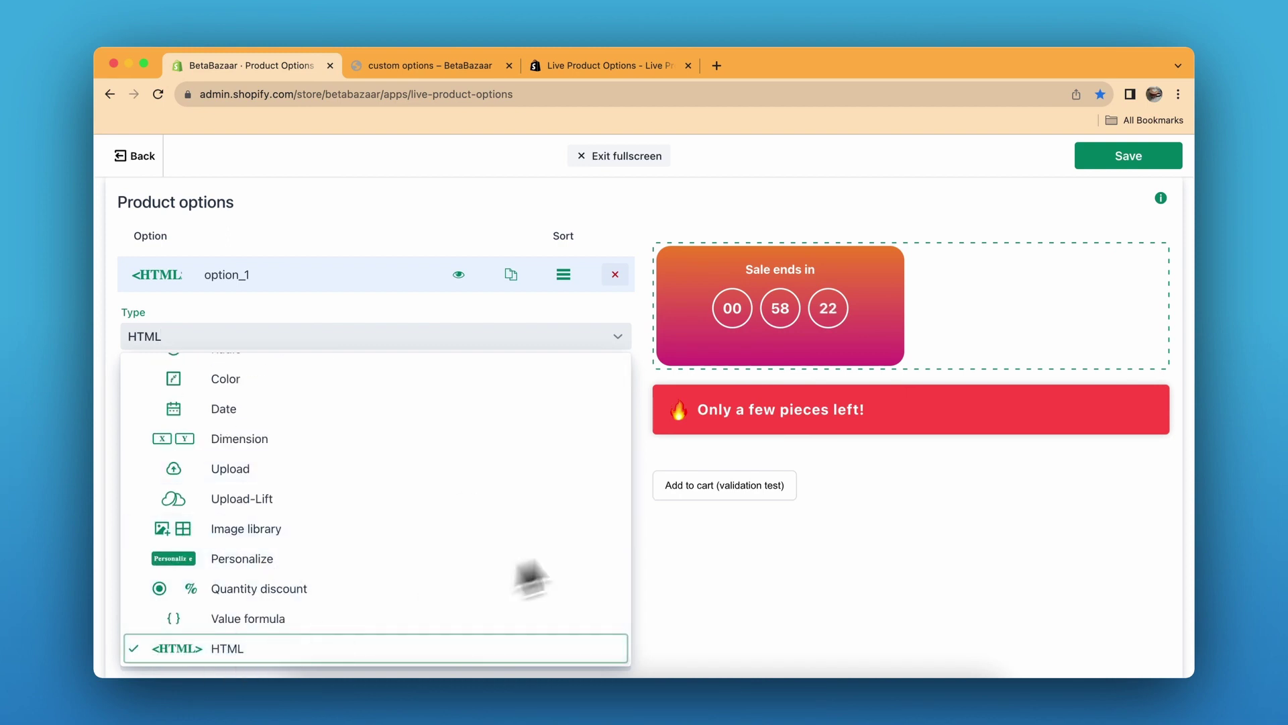
Close the Type list keeping HTML, then review the countdown timer's custom JavaScript.
click(650, 491)
scroll(690, 402, down, 5)
scroll(647, 417, down, 5)
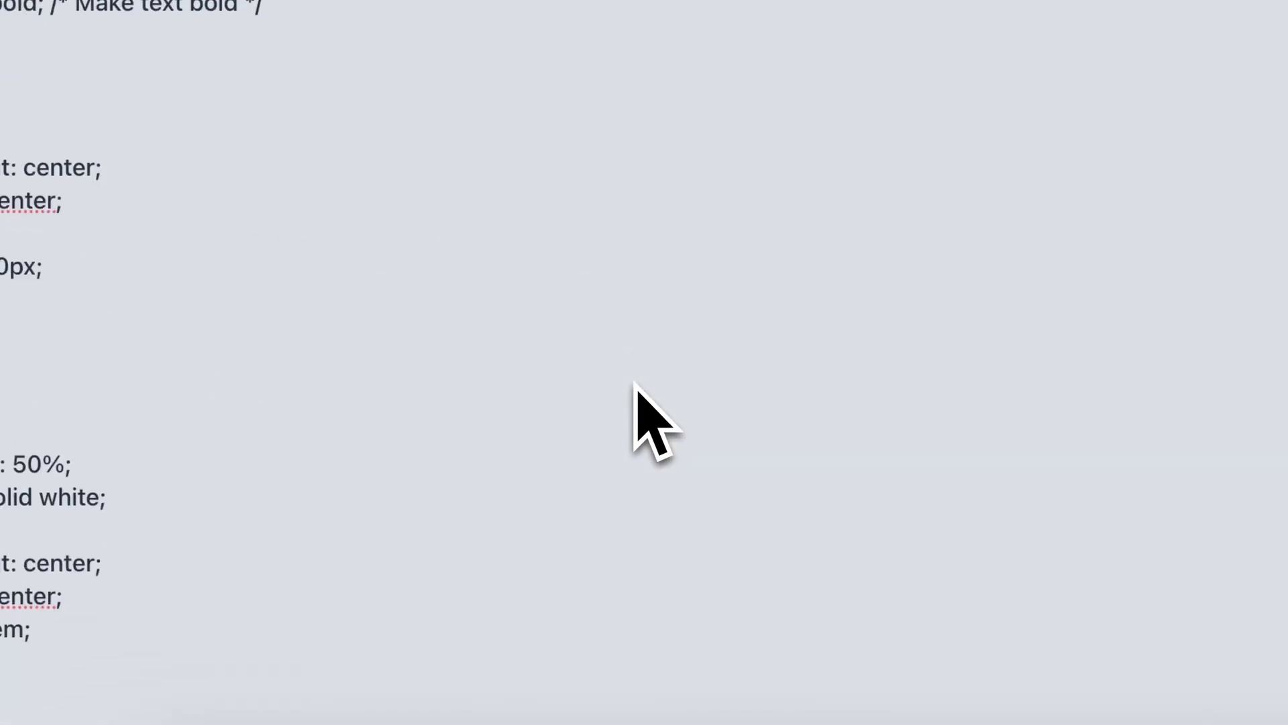
scroll(650, 418, down, 5)
scroll(638, 423, down, 5)
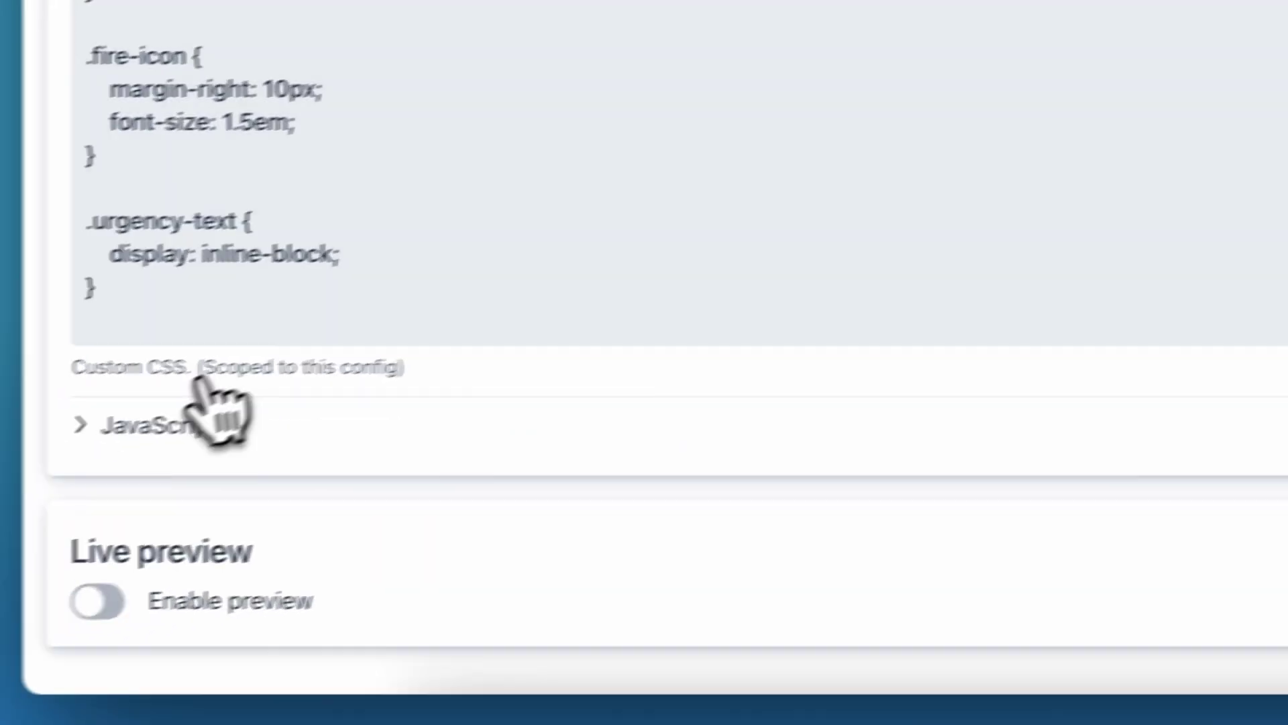
click(207, 408)
scroll(713, 216, up, 5)
scroll(712, 210, up, 5)
scroll(711, 211, down, 5)
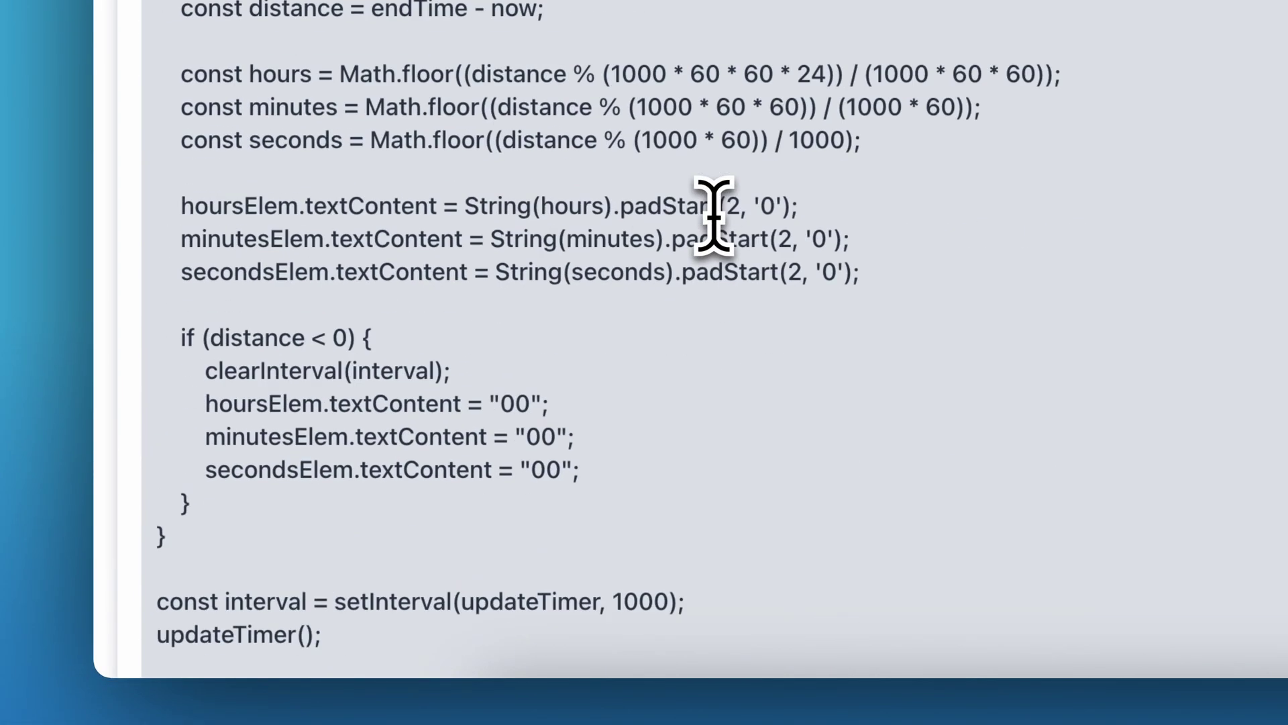
scroll(434, 549, up, 5)
drag(155, 98, 431, 473)
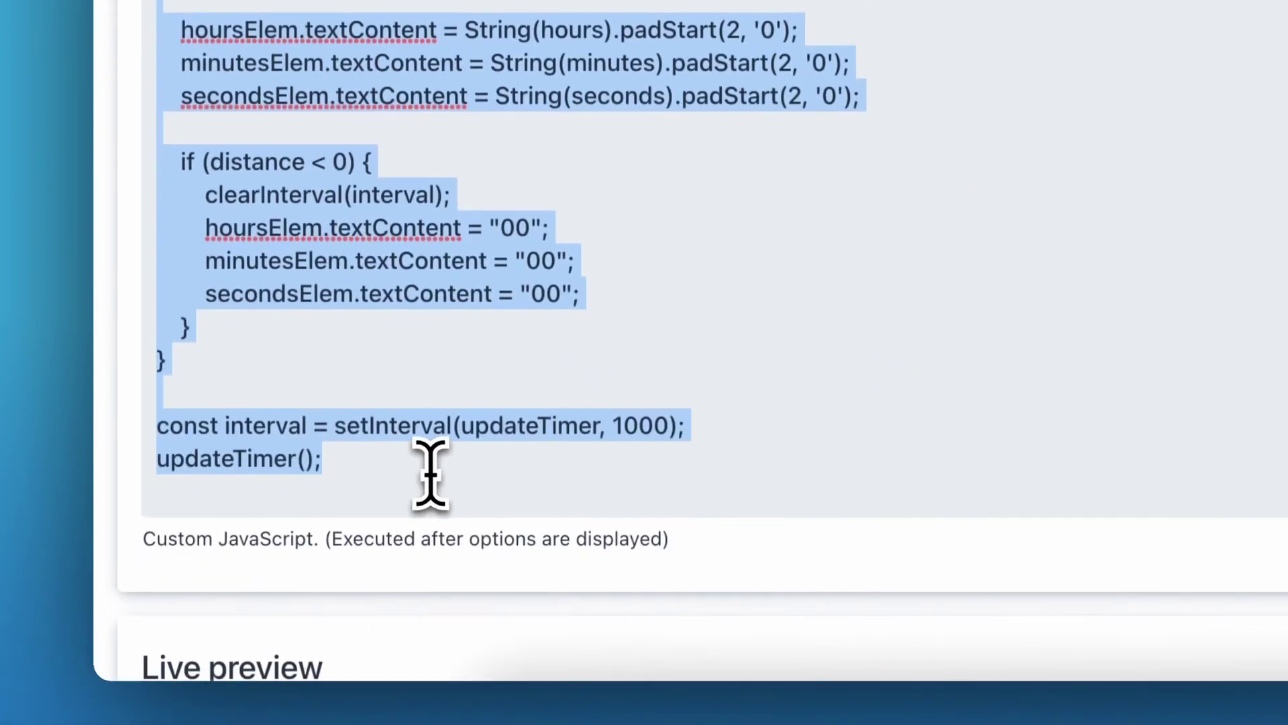
click(432, 473)
scroll(656, 352, up, 5)
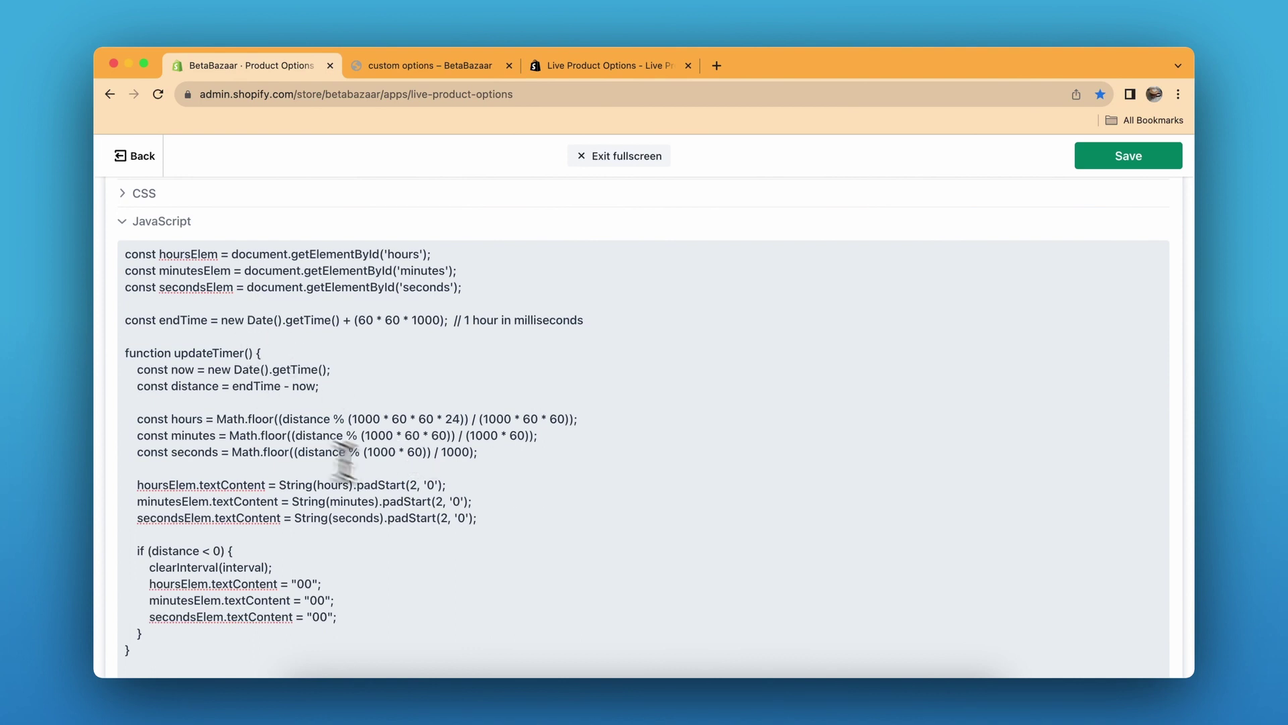
scroll(480, 465, up, 2)
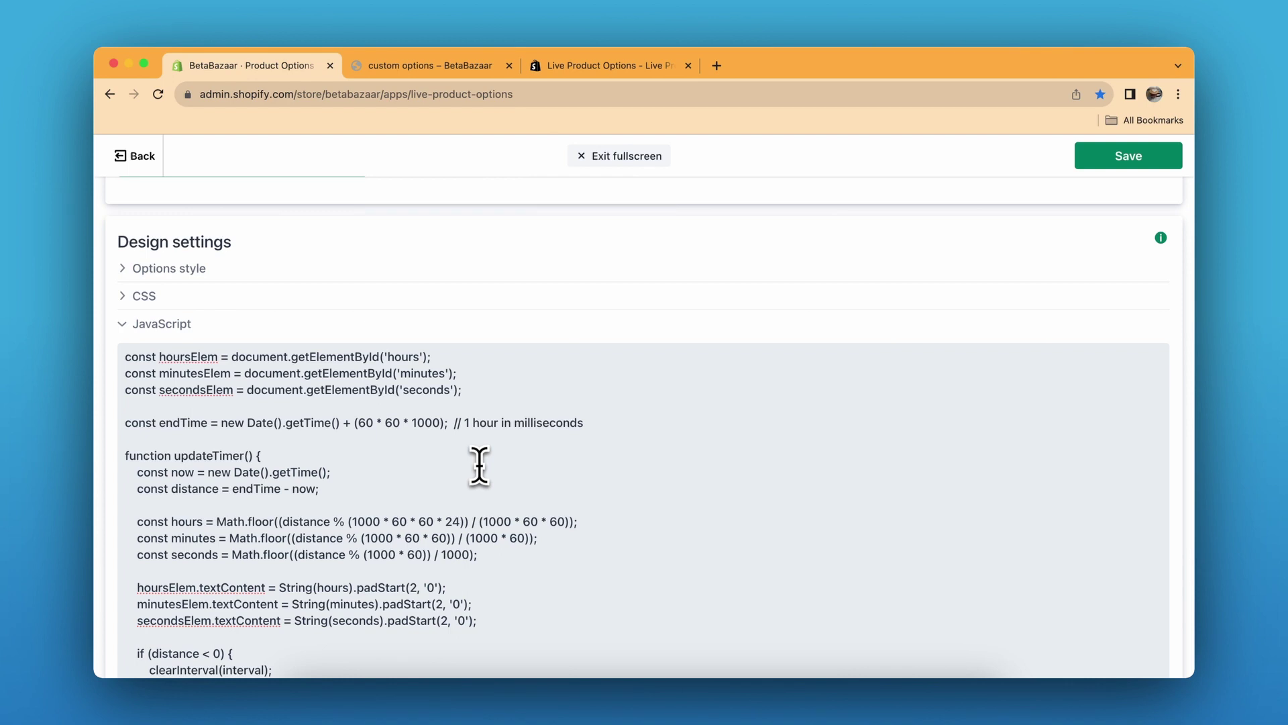
scroll(411, 425, up, 3)
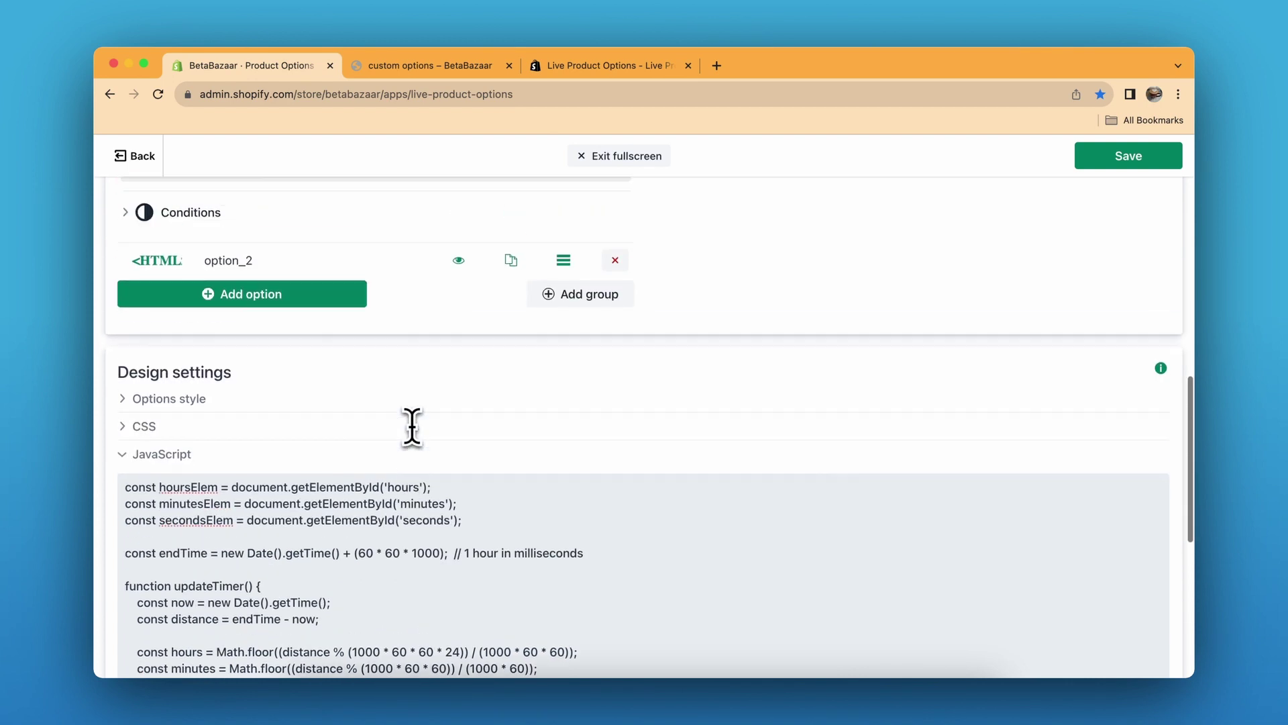
scroll(412, 425, up, 3)
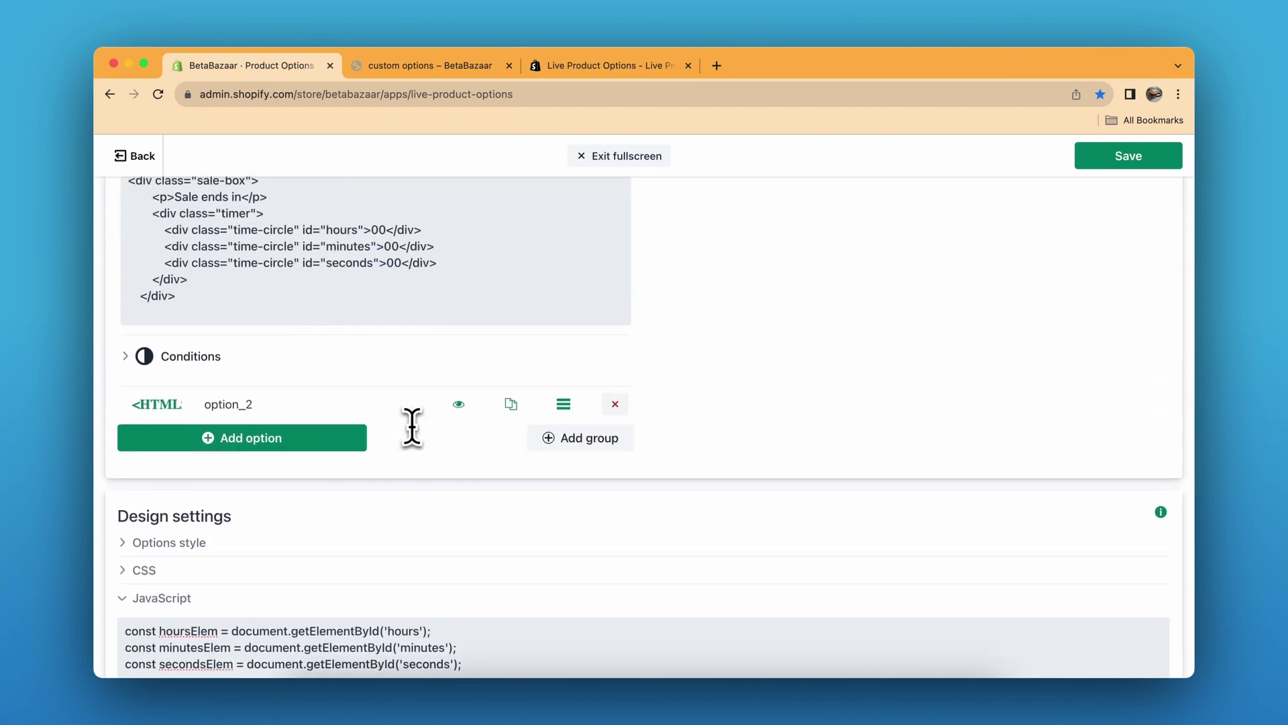
scroll(411, 425, down, 2)
scroll(412, 425, up, 6)
scroll(422, 453, up, 1)
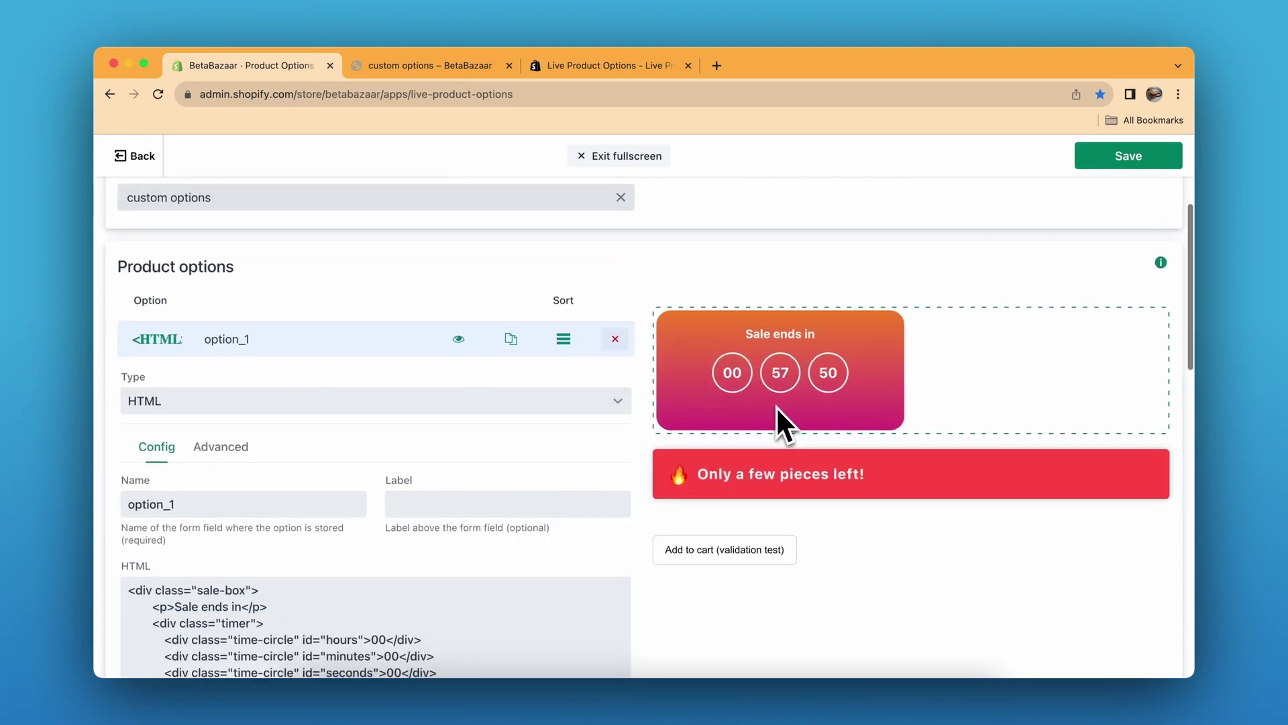
scroll(776, 405, down, 2)
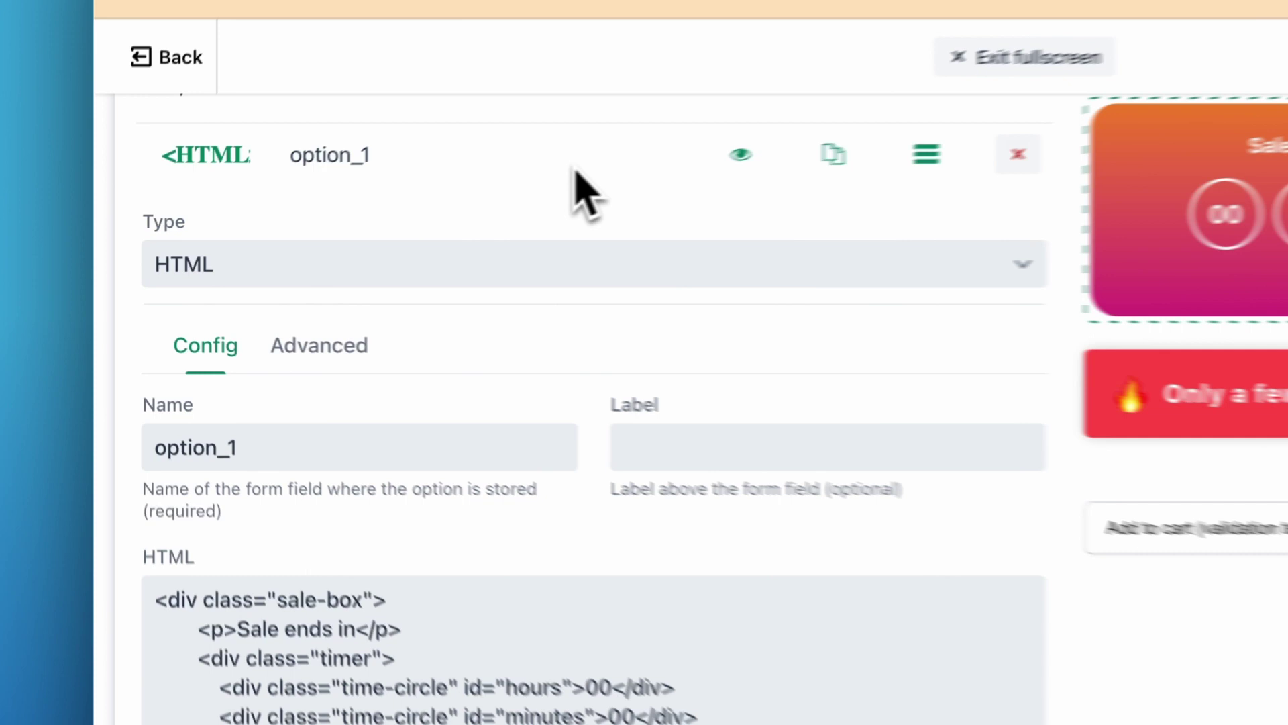
click(368, 232)
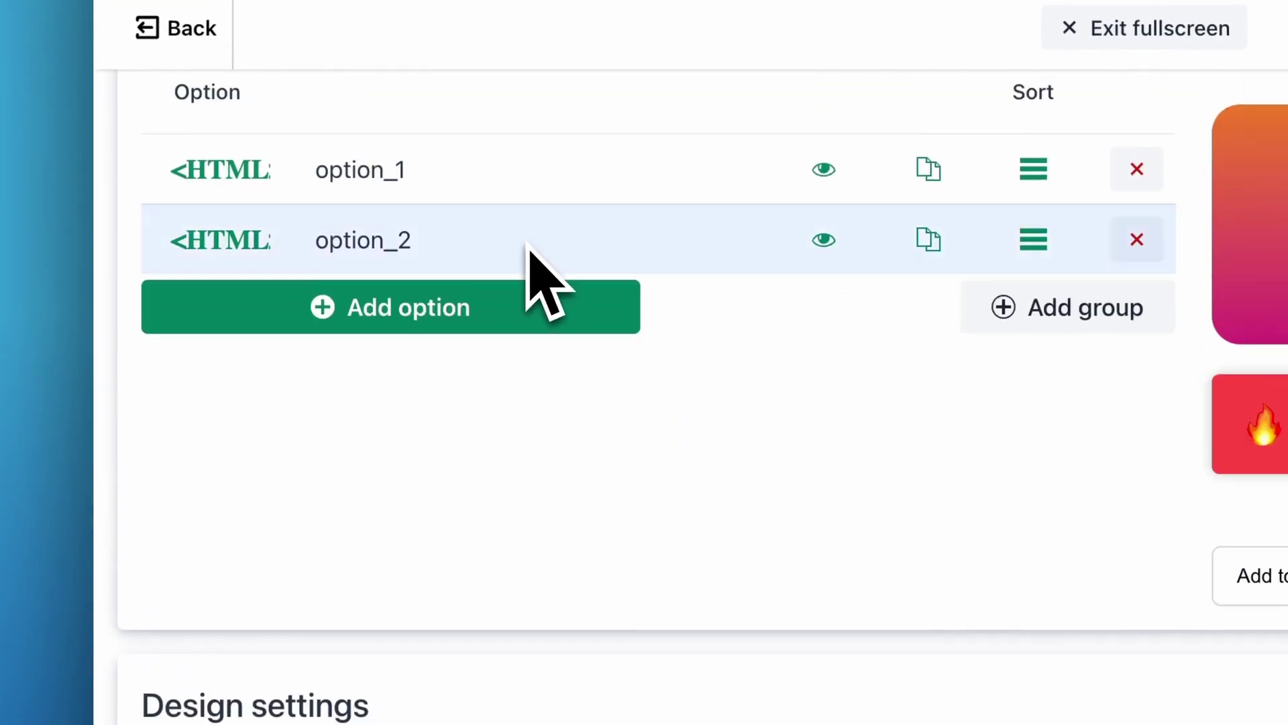
click(527, 251)
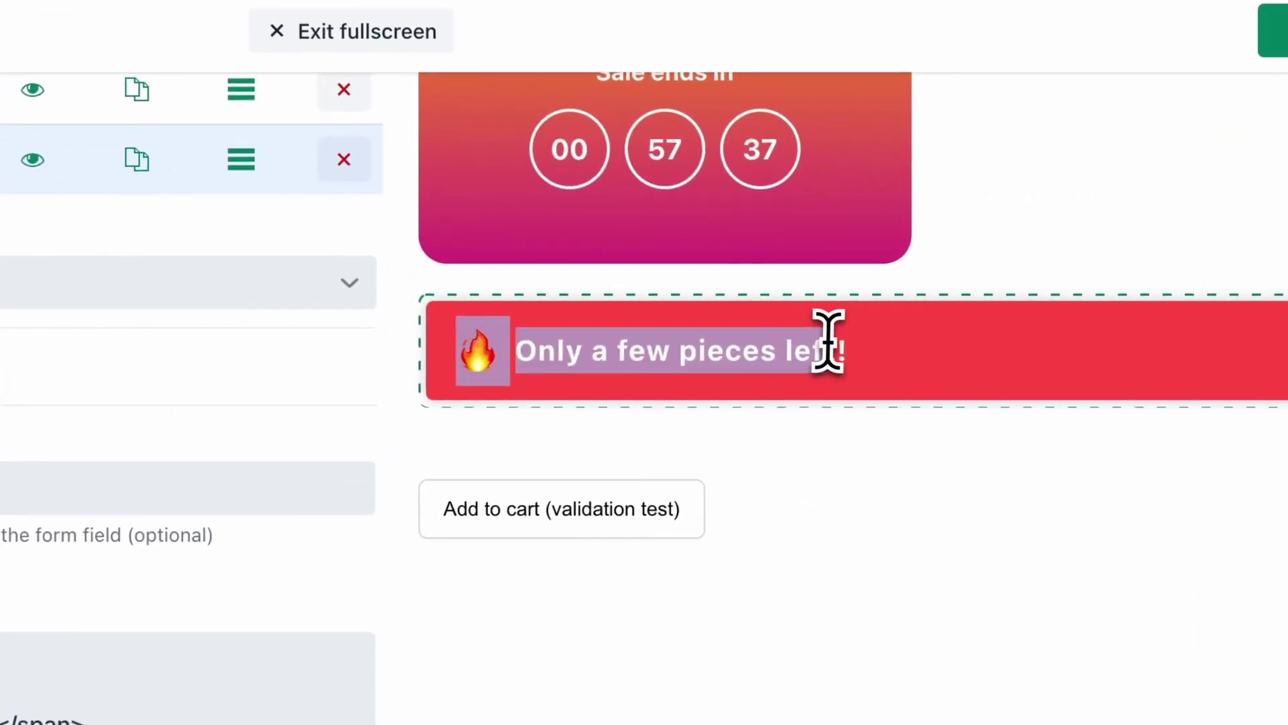
click(828, 343)
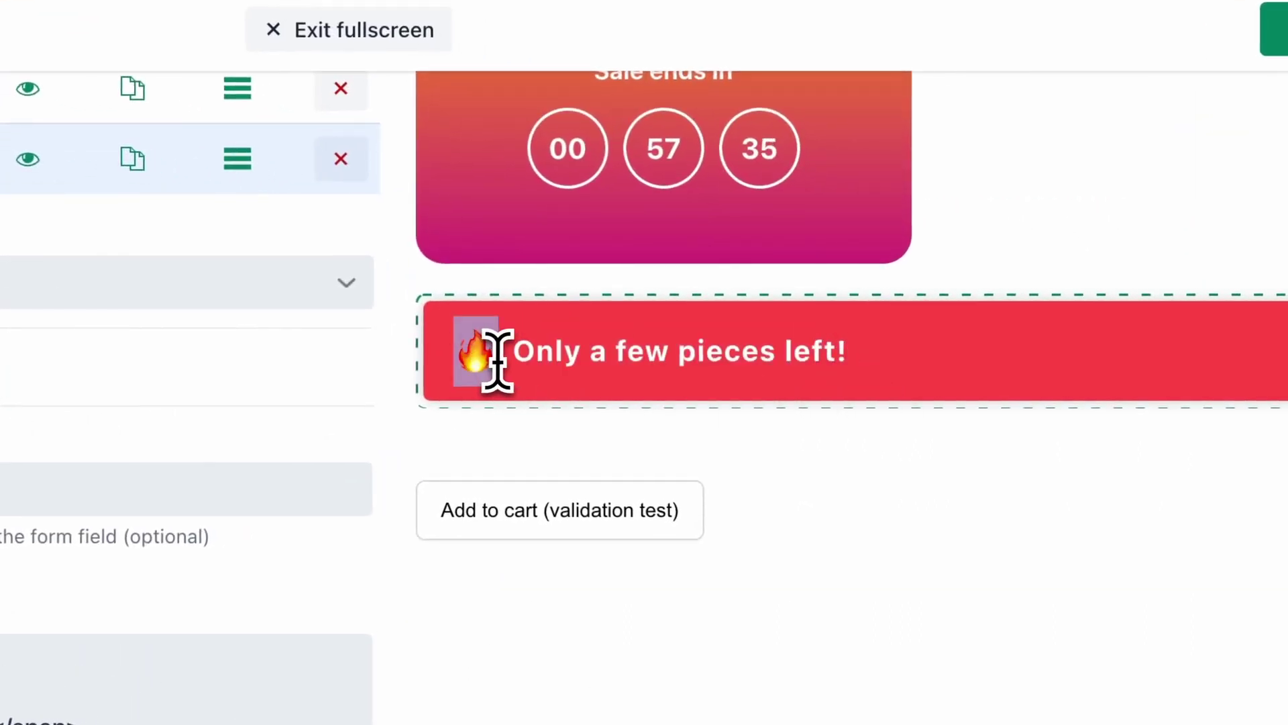
drag(495, 358, 824, 348)
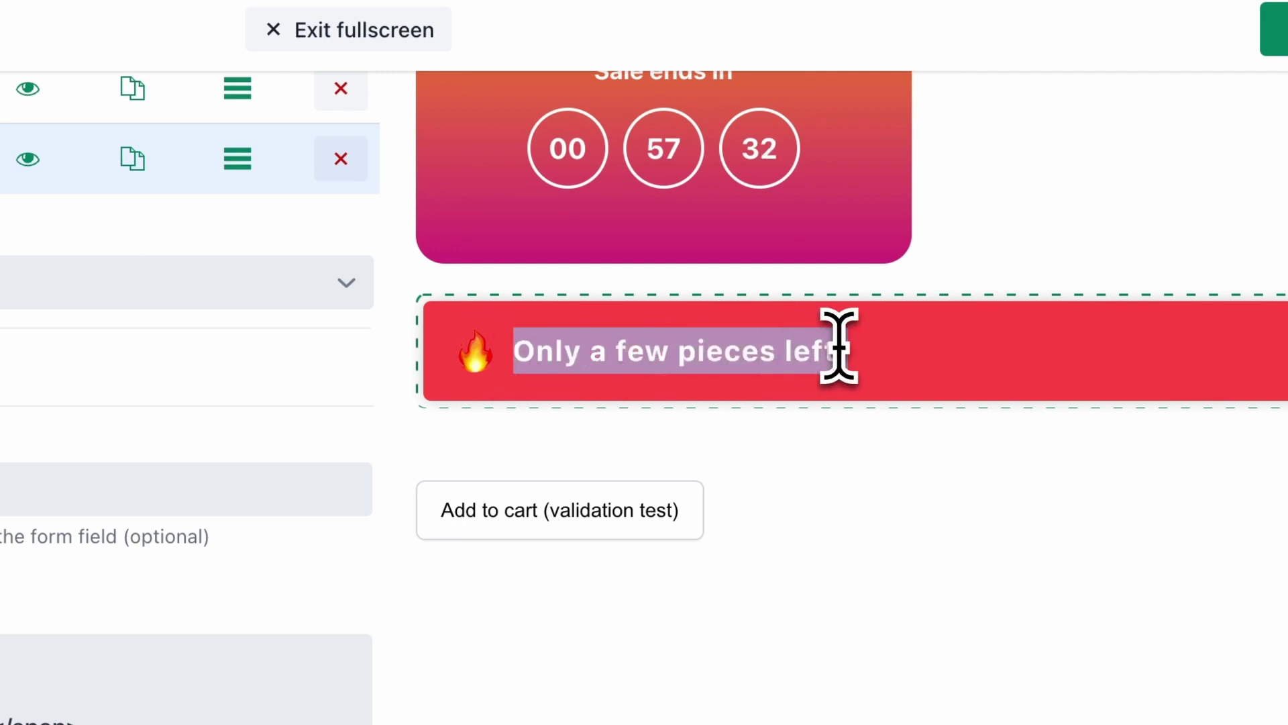
click(838, 347)
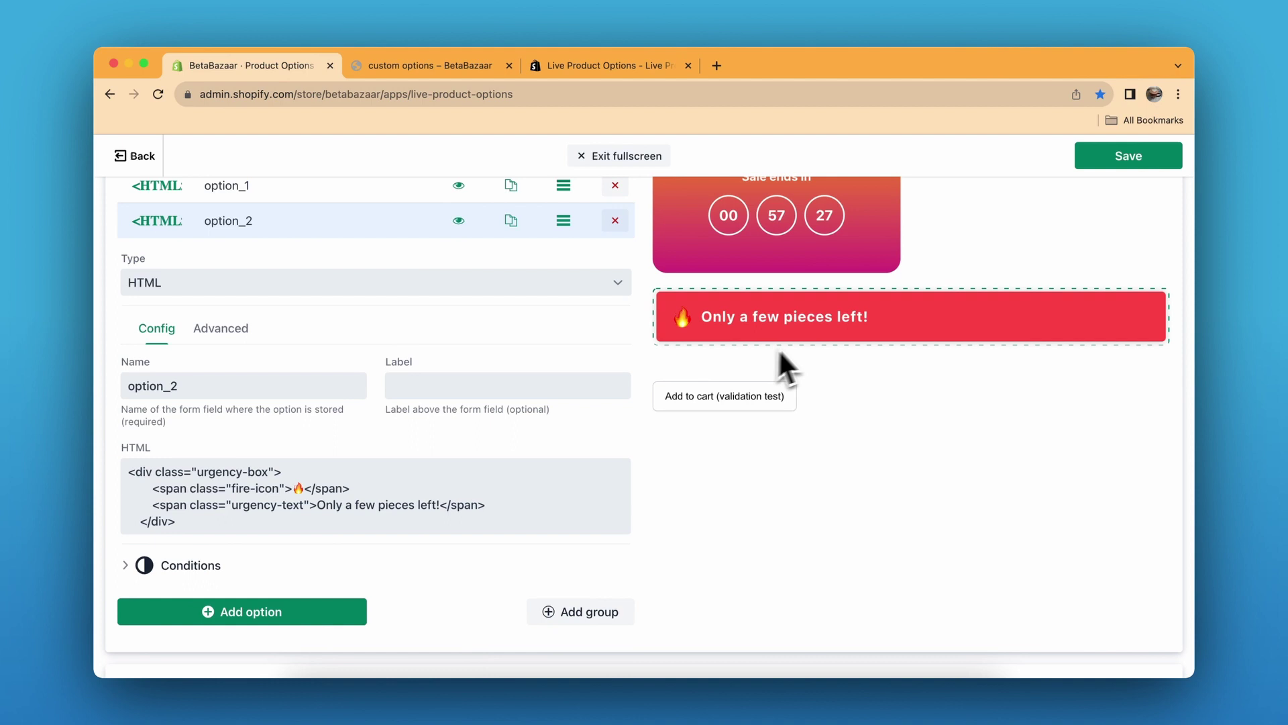
scroll(822, 324, down, 3)
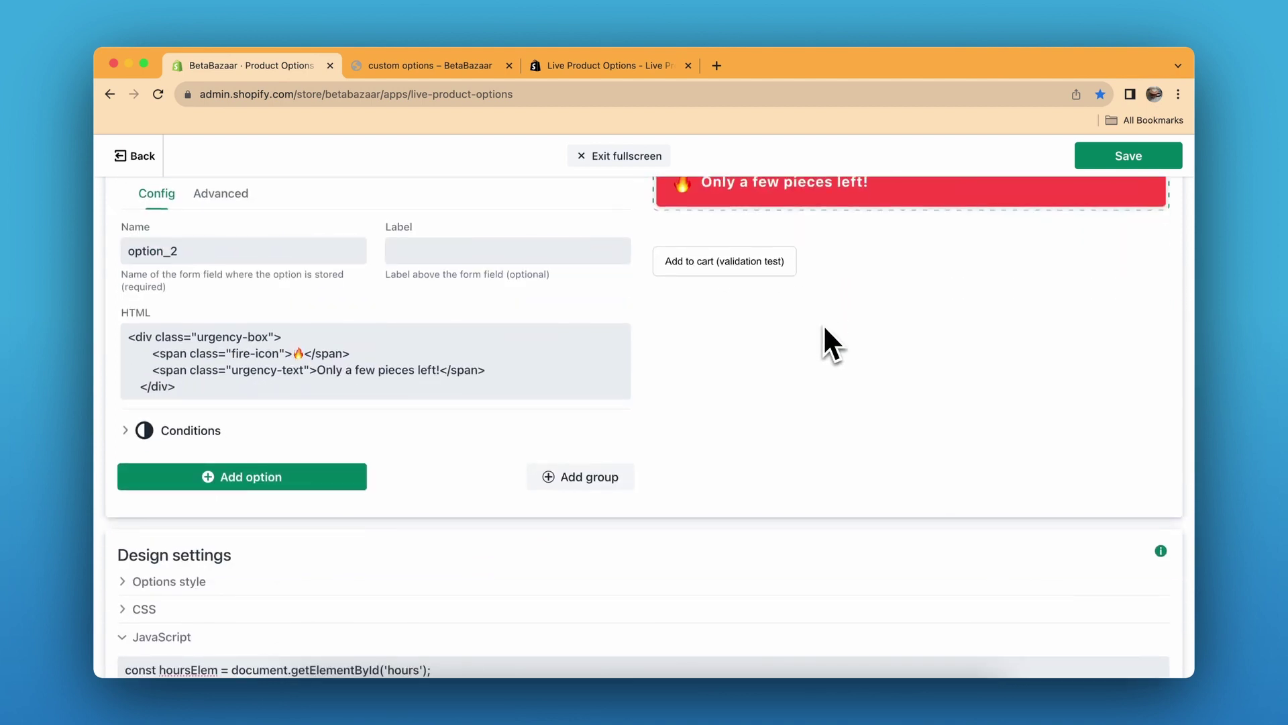
scroll(825, 328, up, 2)
scroll(825, 329, down, 1)
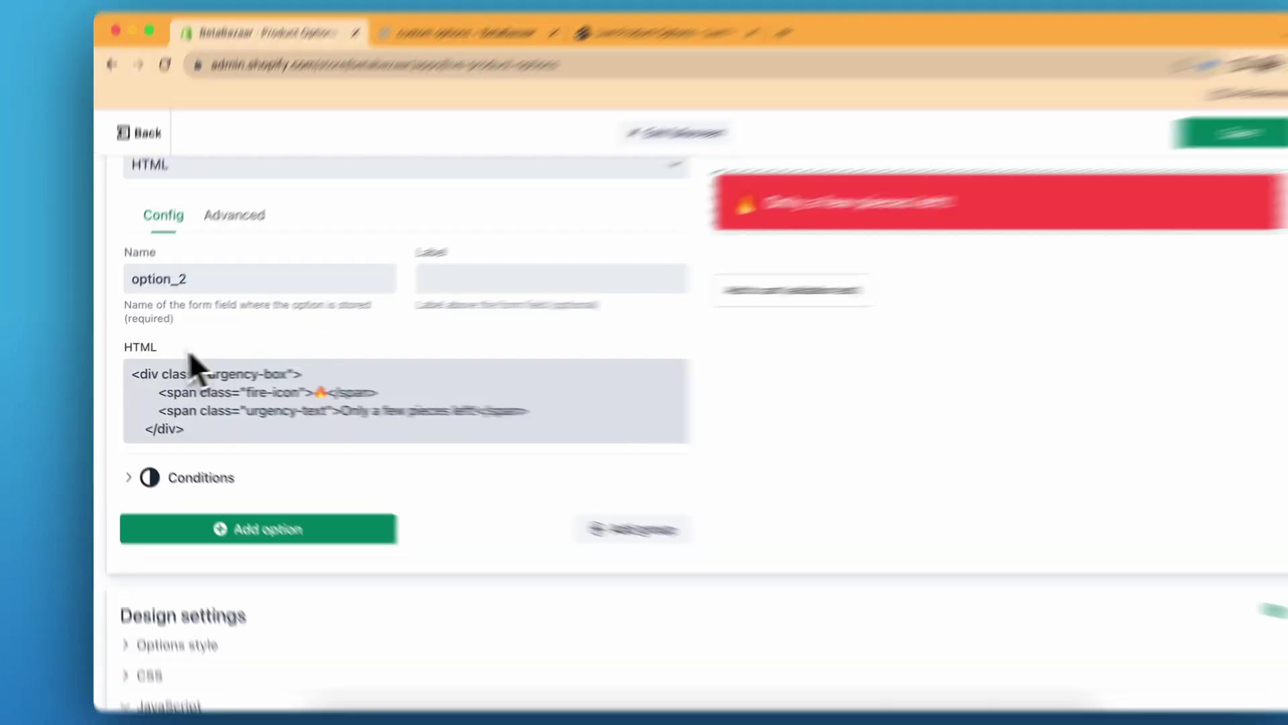
double_click(137, 350)
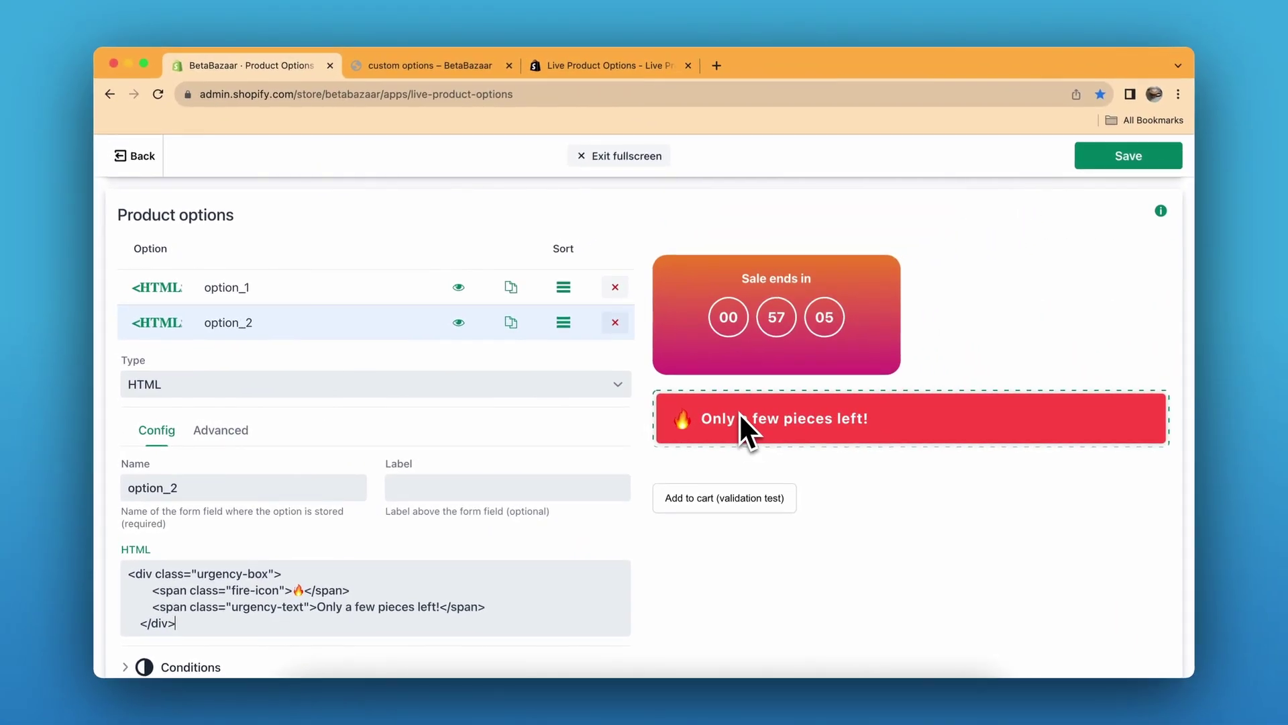
scroll(739, 423, down, 2)
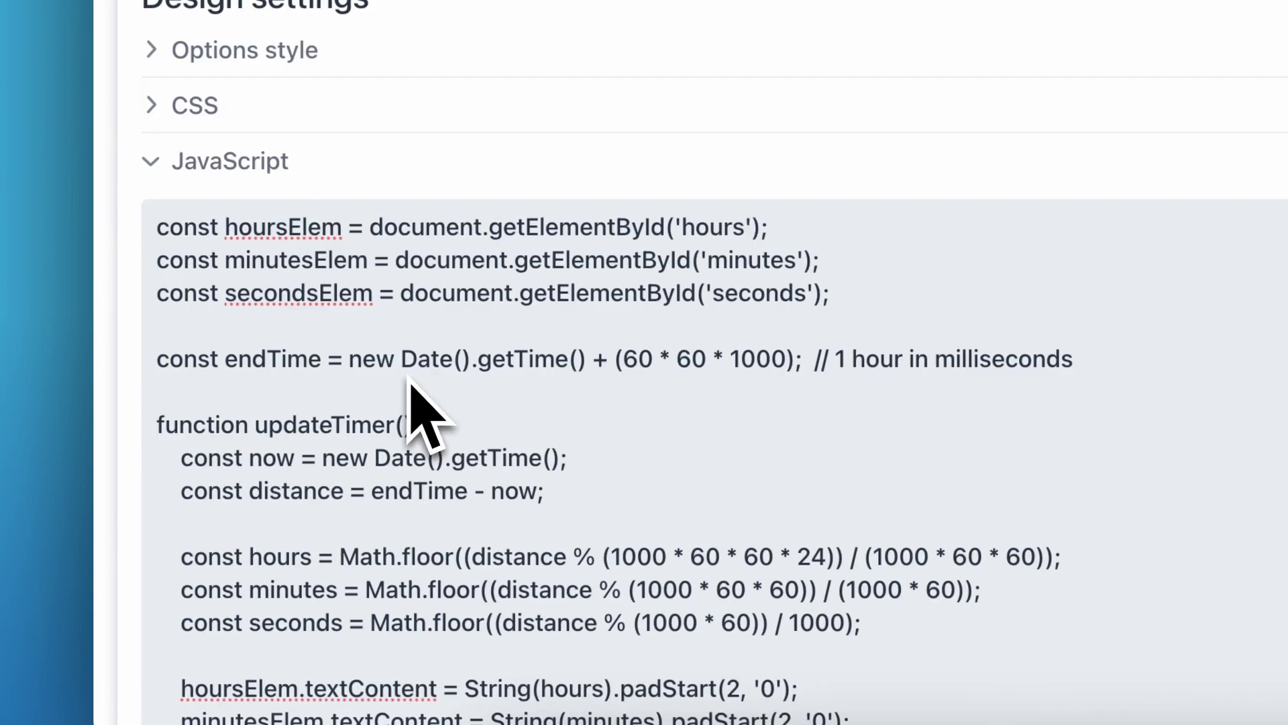
scroll(408, 383, down, 2)
scroll(410, 370, down, 3)
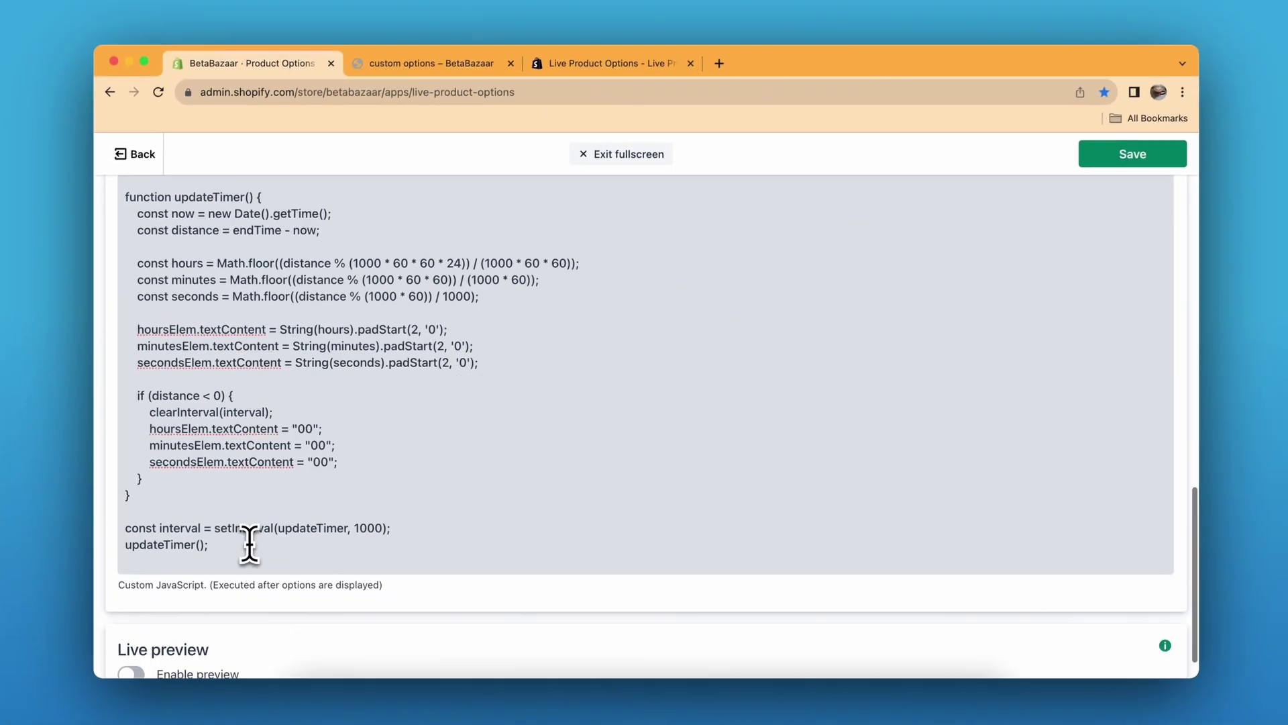
scroll(248, 542, up, 2)
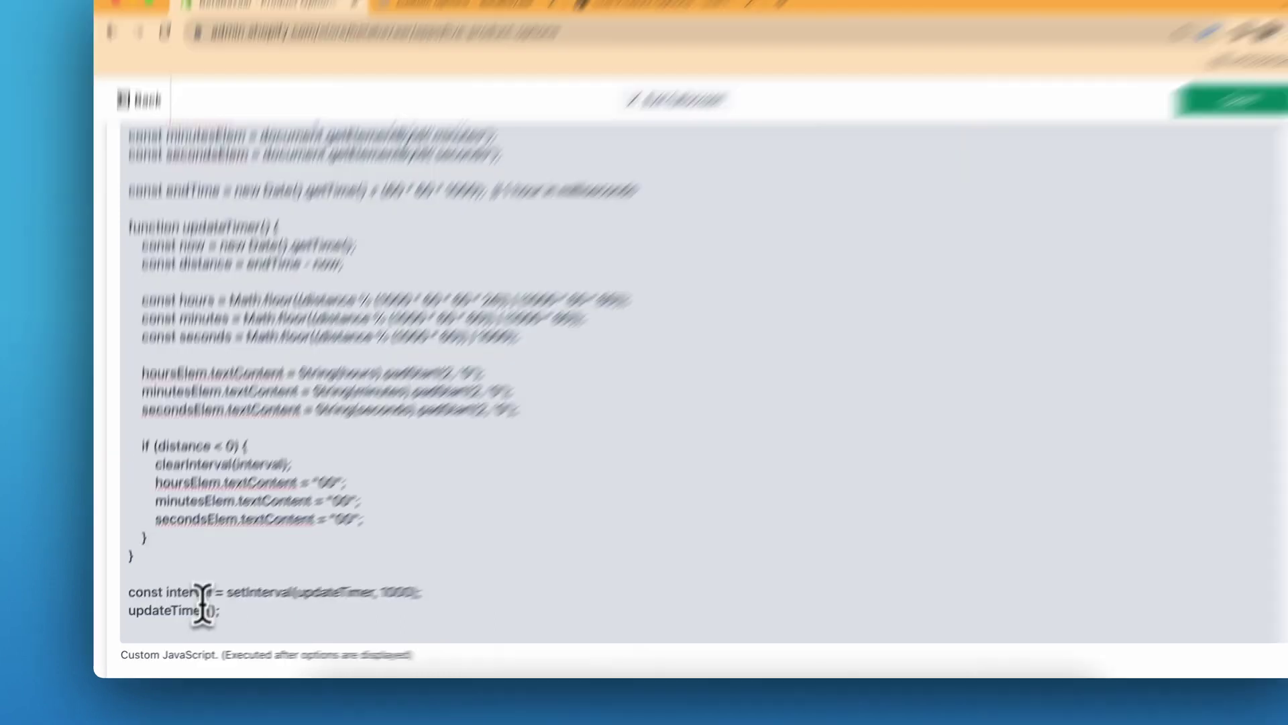
drag(201, 616, 184, 286)
click(190, 270)
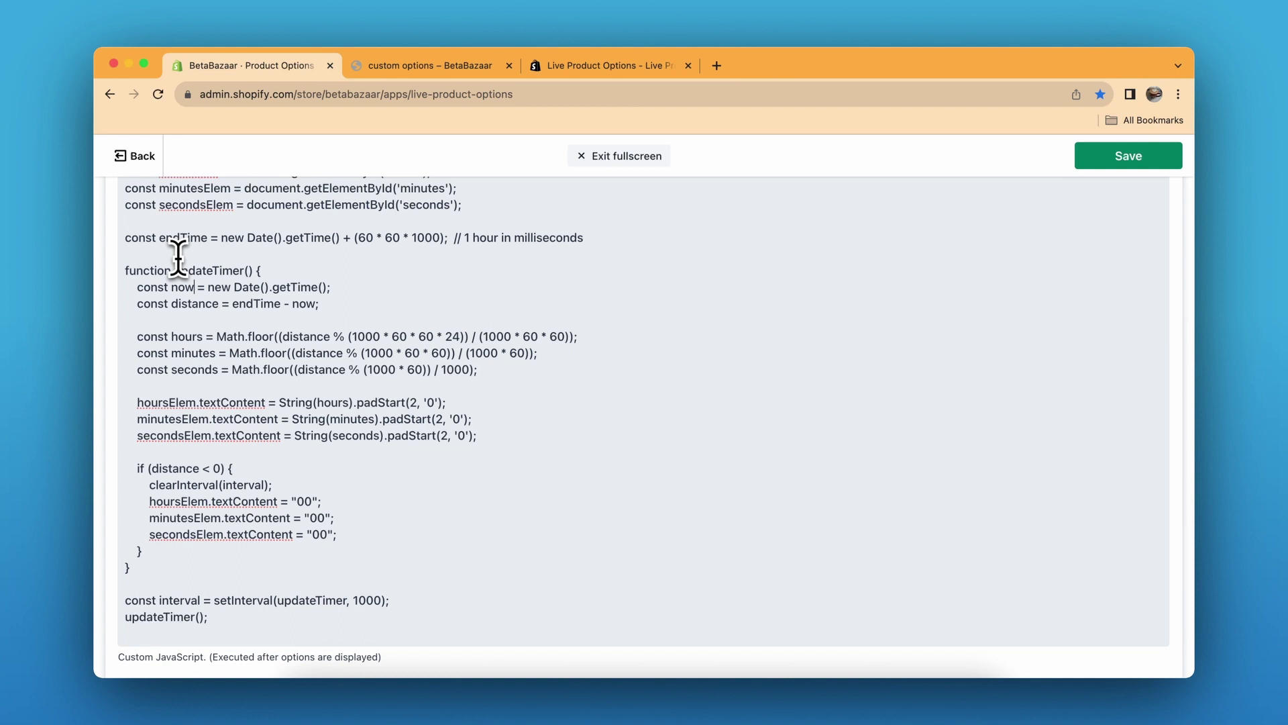
scroll(308, 463, up, 2)
scroll(380, 403, up, 5)
scroll(386, 400, up, 3)
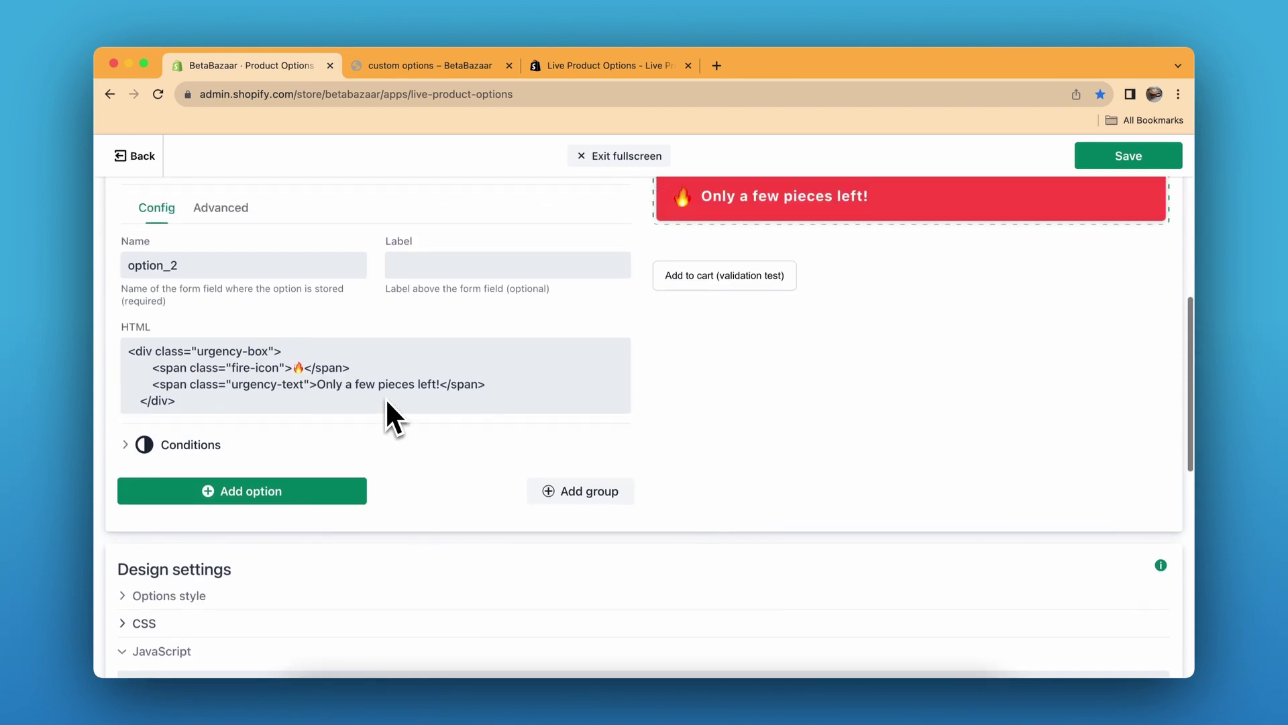
scroll(387, 401, up, 3)
scroll(387, 401, up, 2)
scroll(387, 400, down, 4)
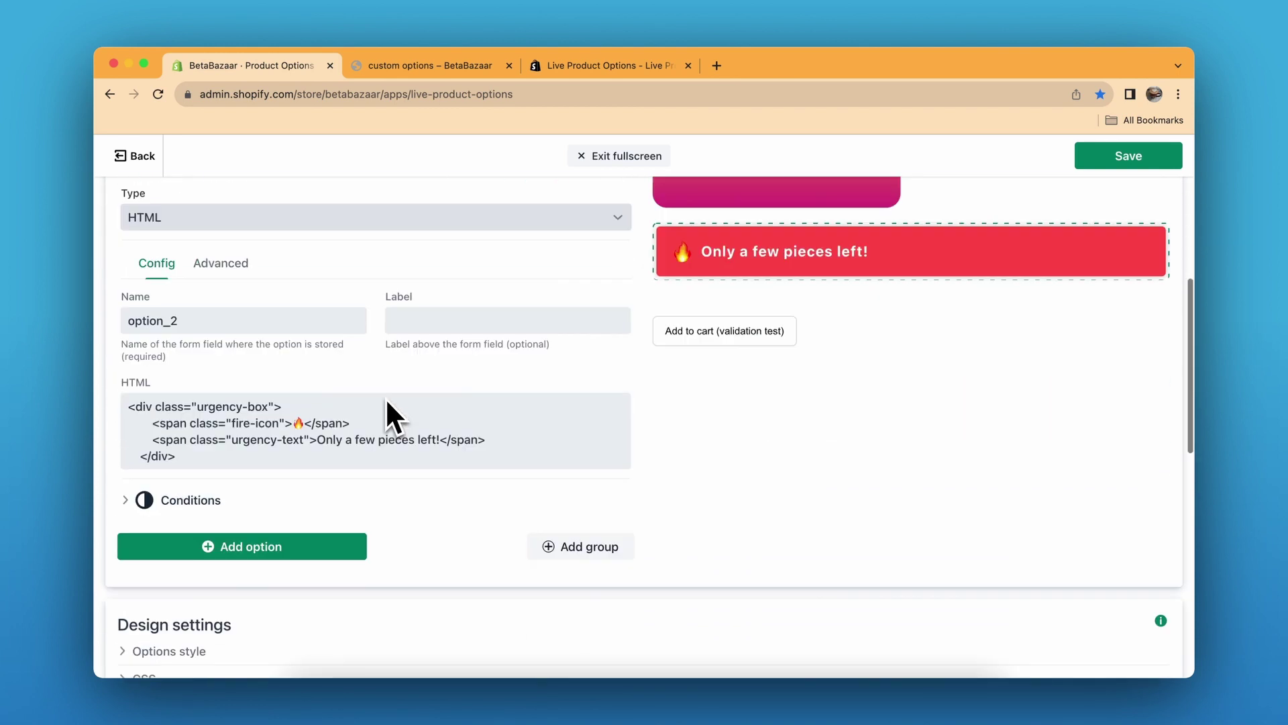
scroll(386, 400, down, 8)
scroll(202, 561, down, 3)
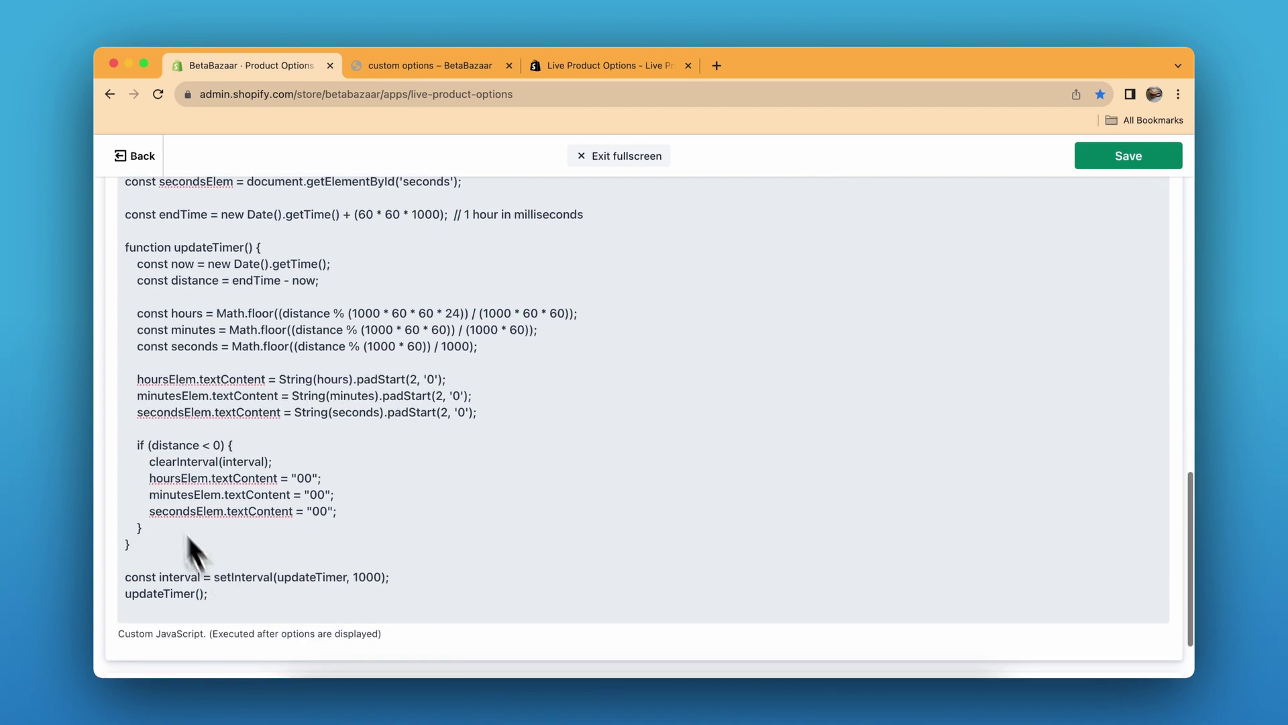
scroll(151, 271, up, 6)
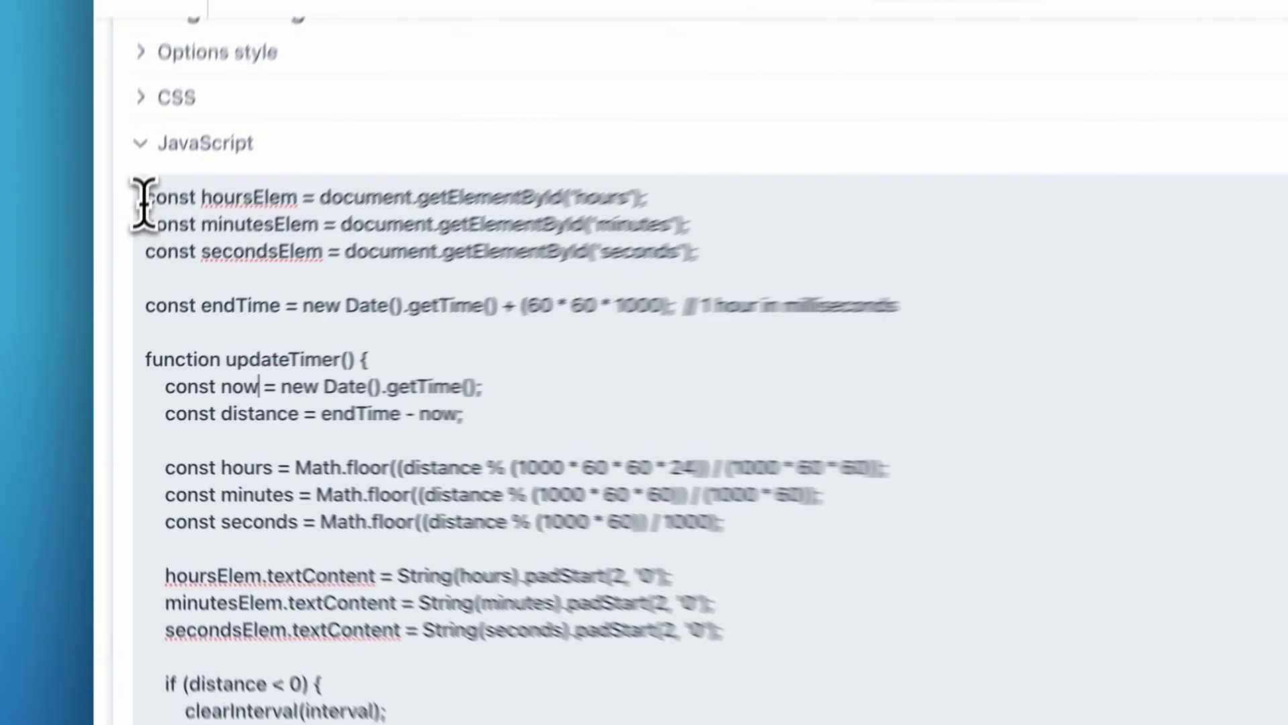
drag(125, 282, 253, 528)
click(410, 521)
scroll(404, 373, down, 3)
scroll(570, 379, up, 6)
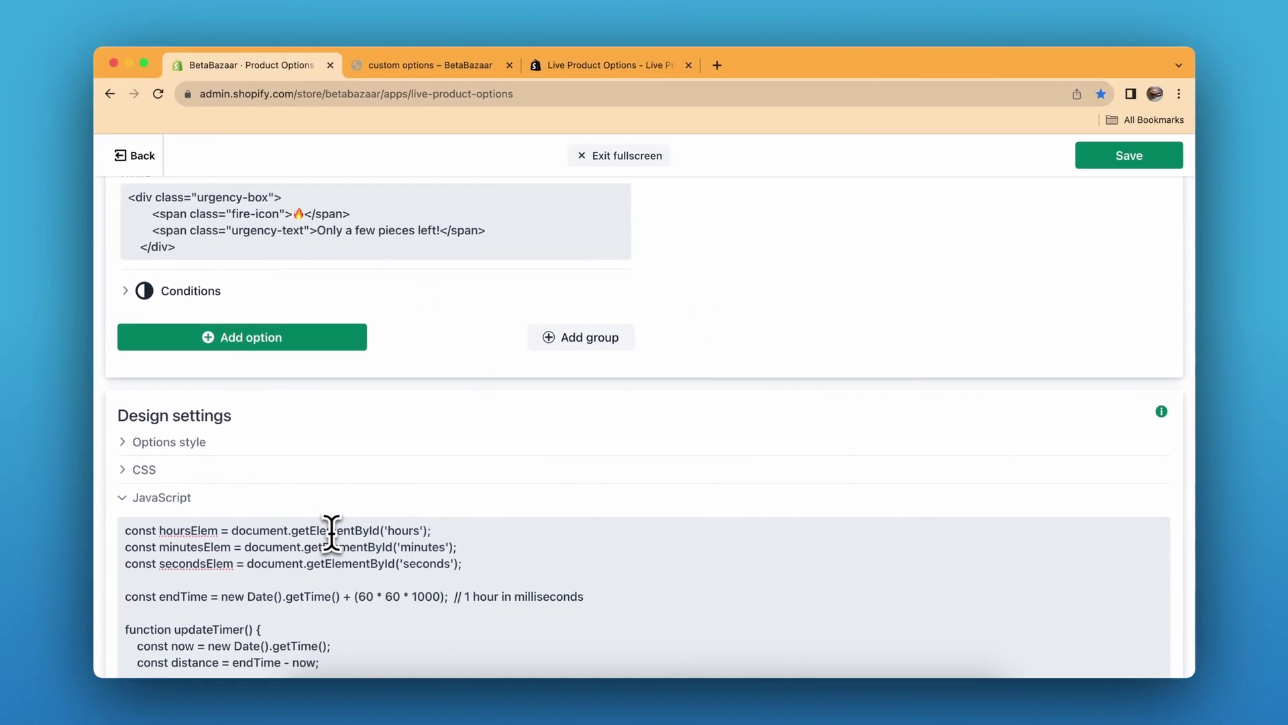
scroll(330, 535, up, 3)
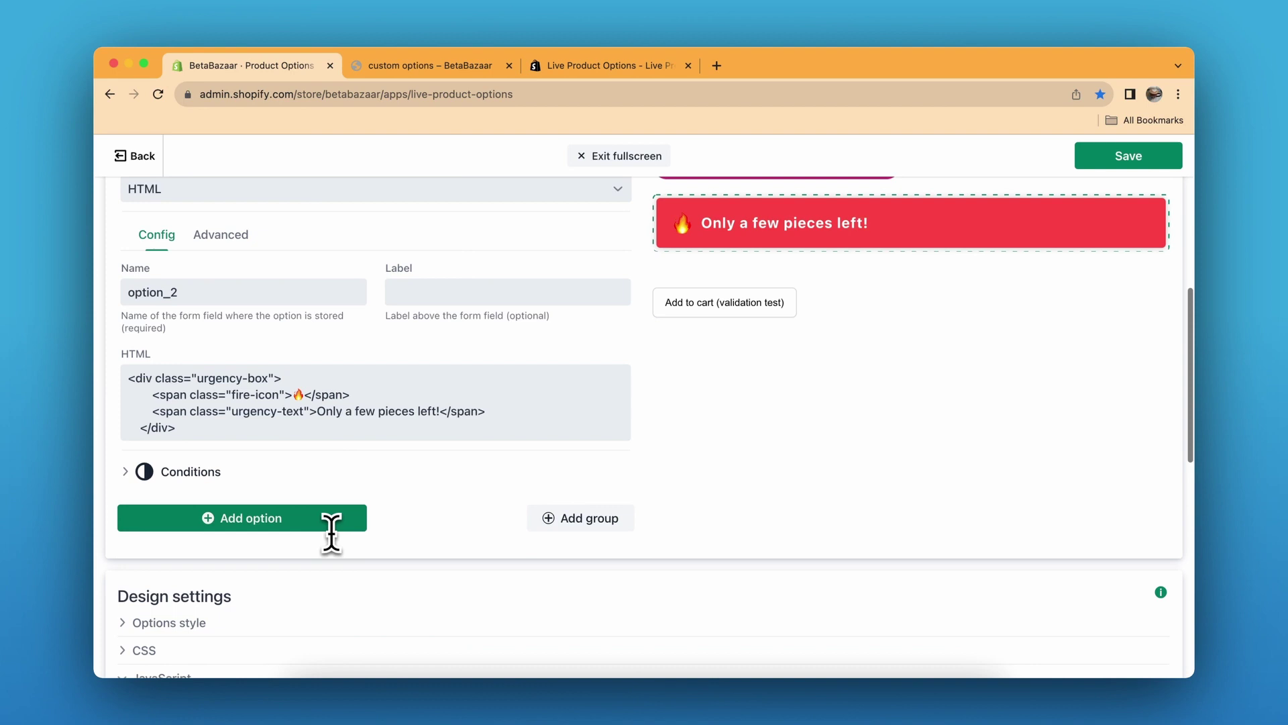
scroll(332, 534, down, 3)
scroll(331, 534, down, 3)
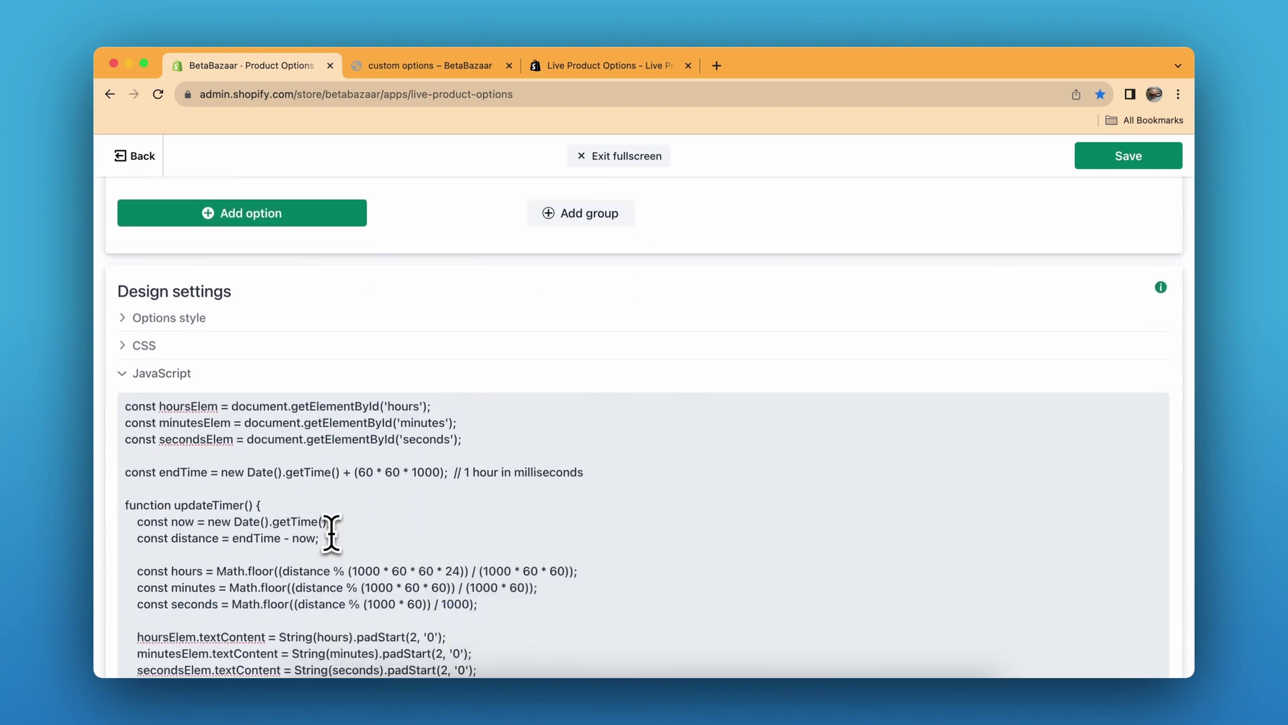
scroll(331, 533, down, 2)
scroll(331, 533, down, 1)
scroll(332, 602, down, 2)
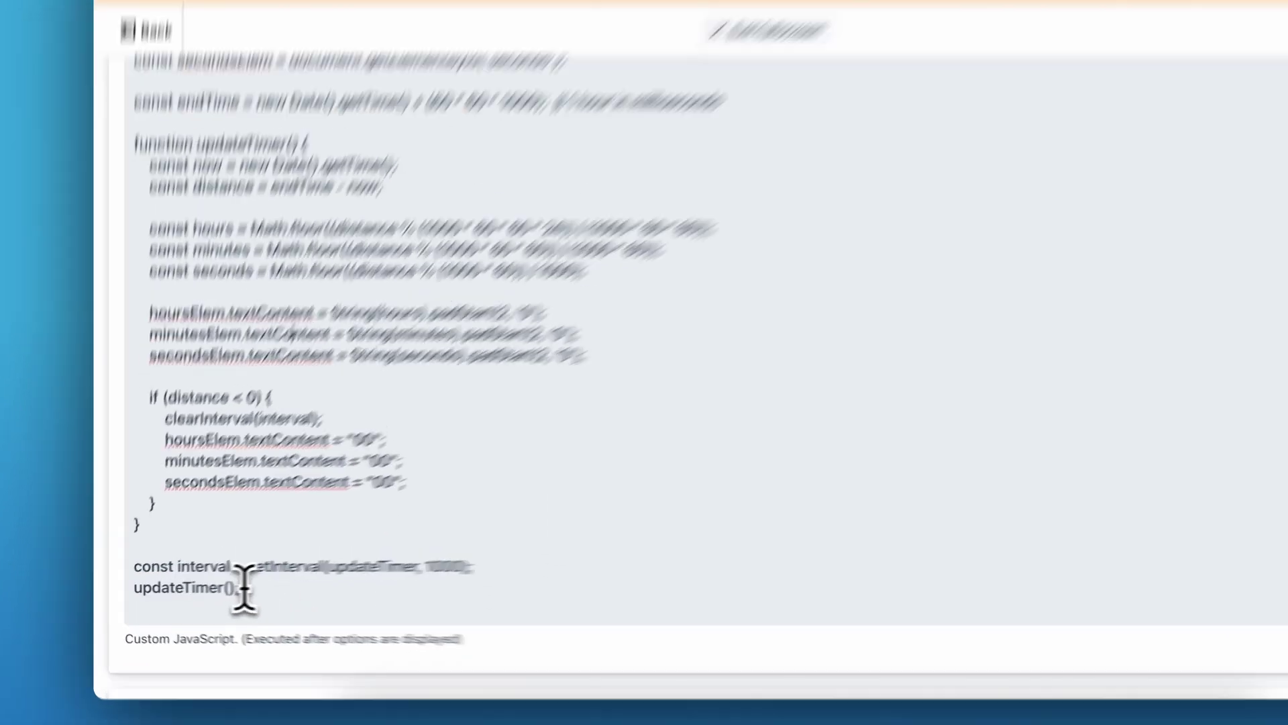
drag(223, 590, 182, 253)
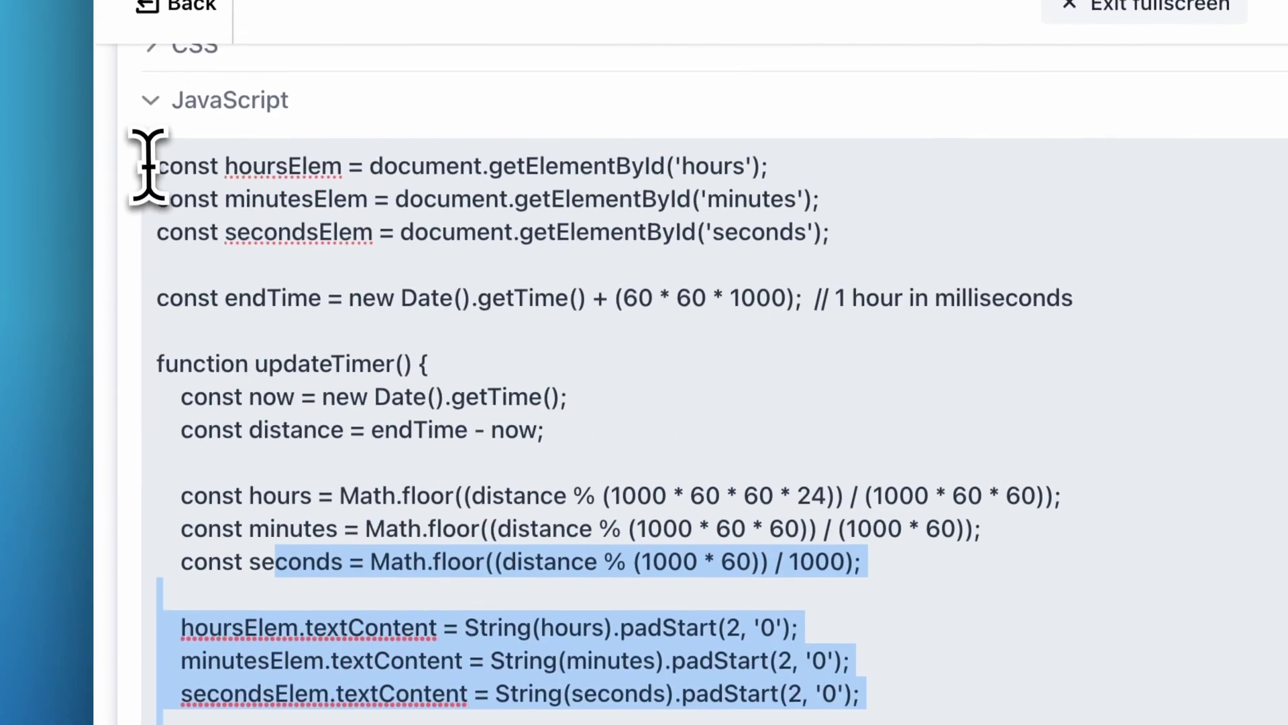
drag(150, 168, 493, 604)
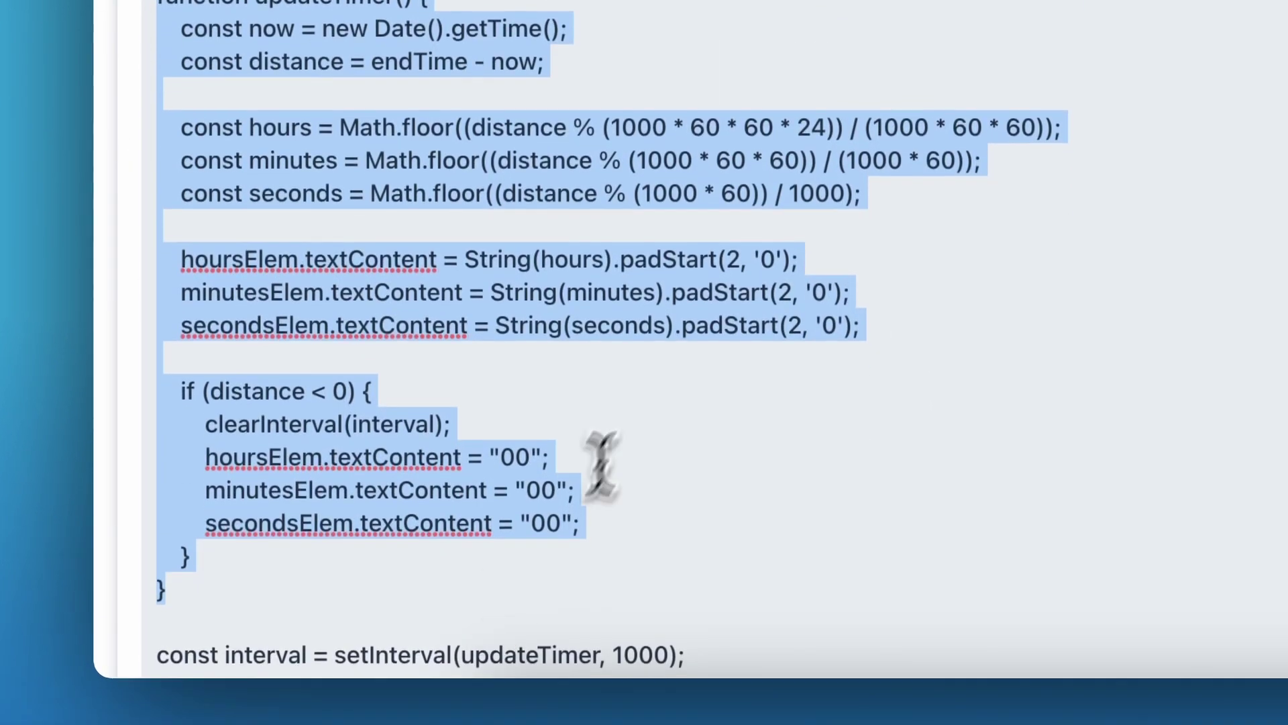
click(644, 394)
scroll(644, 394, up, 5)
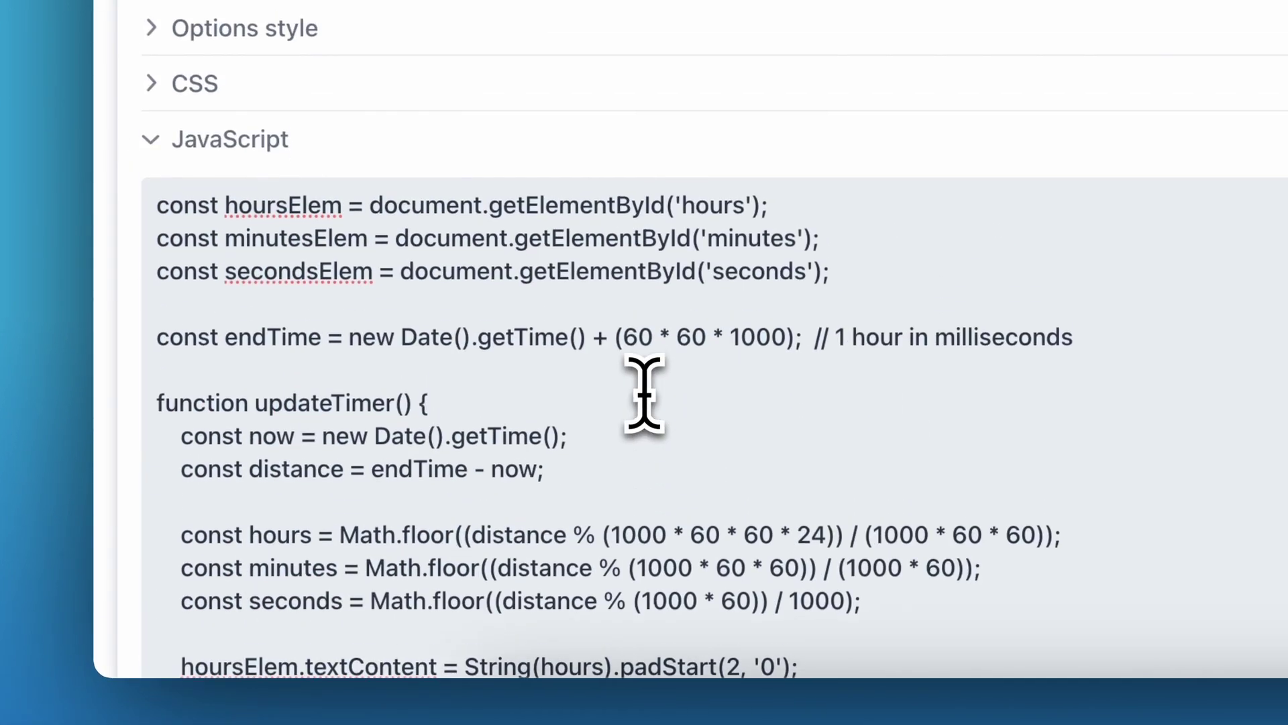
scroll(644, 394, up, 5)
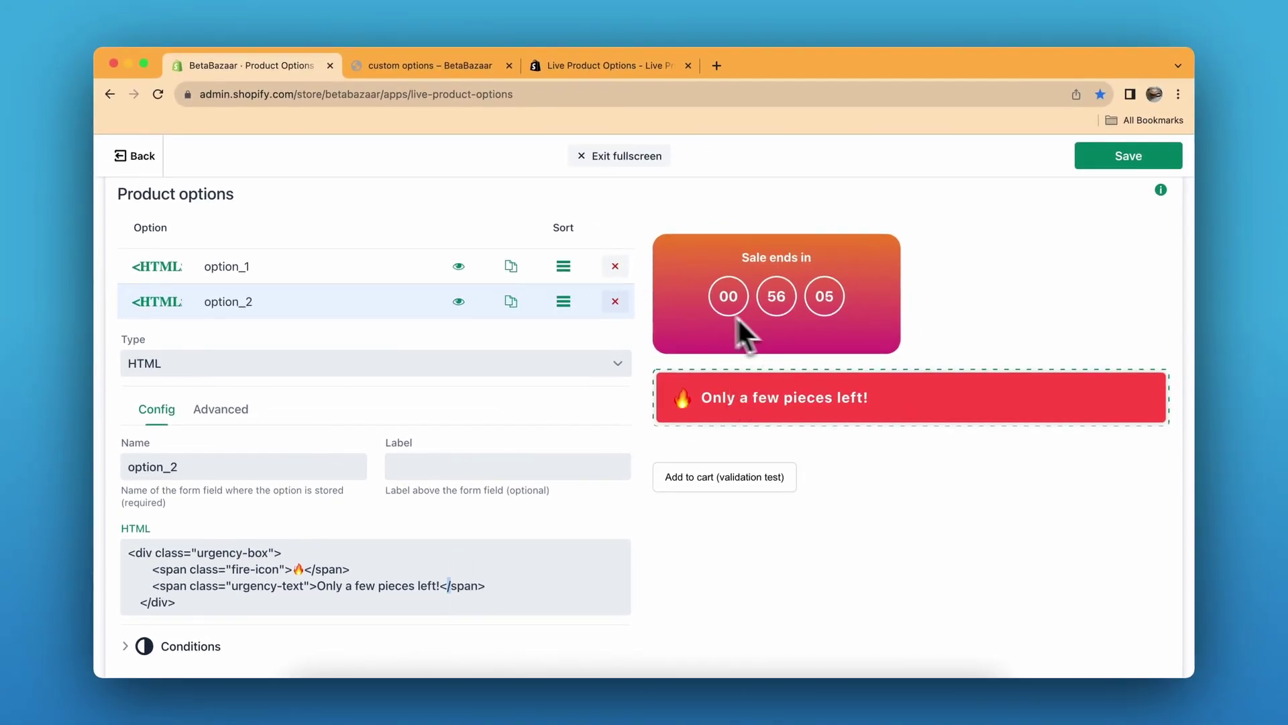
scroll(653, 334, down, 2)
scroll(654, 335, up, 5)
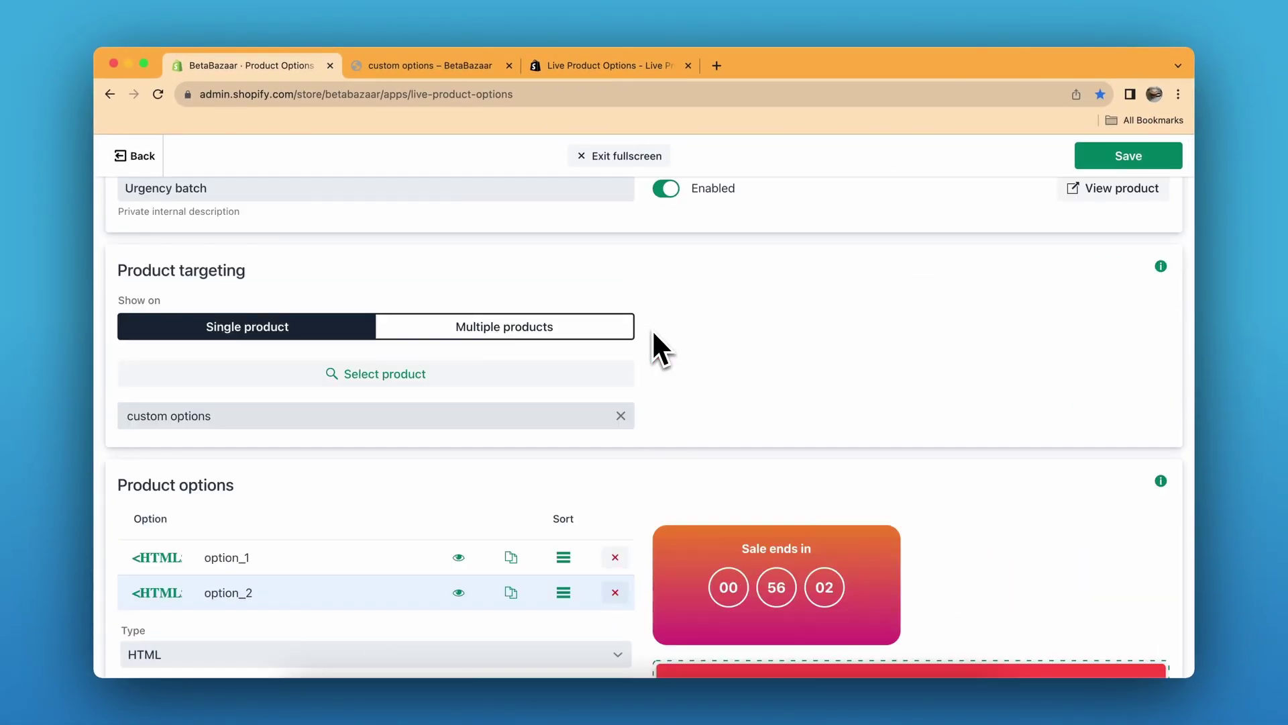
scroll(654, 335, down, 1)
scroll(653, 335, up, 1)
scroll(654, 334, down, 3)
scroll(653, 334, up, 3)
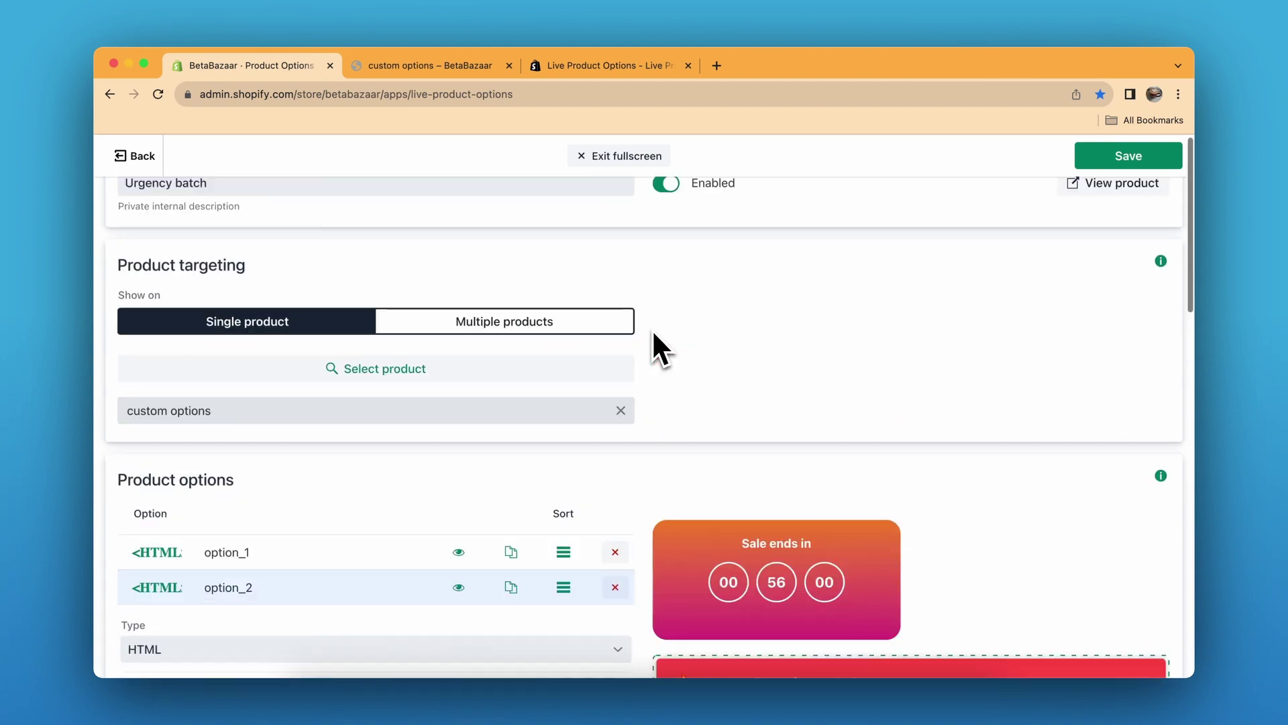
scroll(654, 334, up, 1)
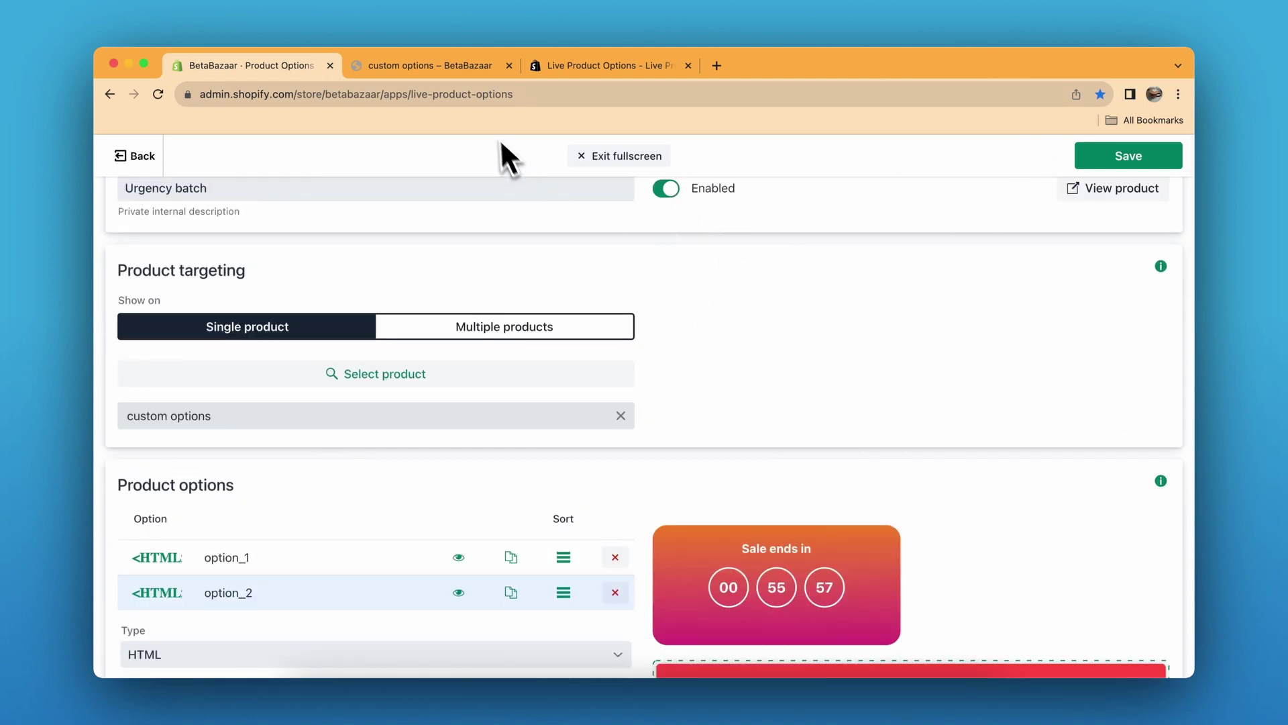
Check the ticking countdown and urgency badge on the storefront, then return to the app listing.
click(468, 66)
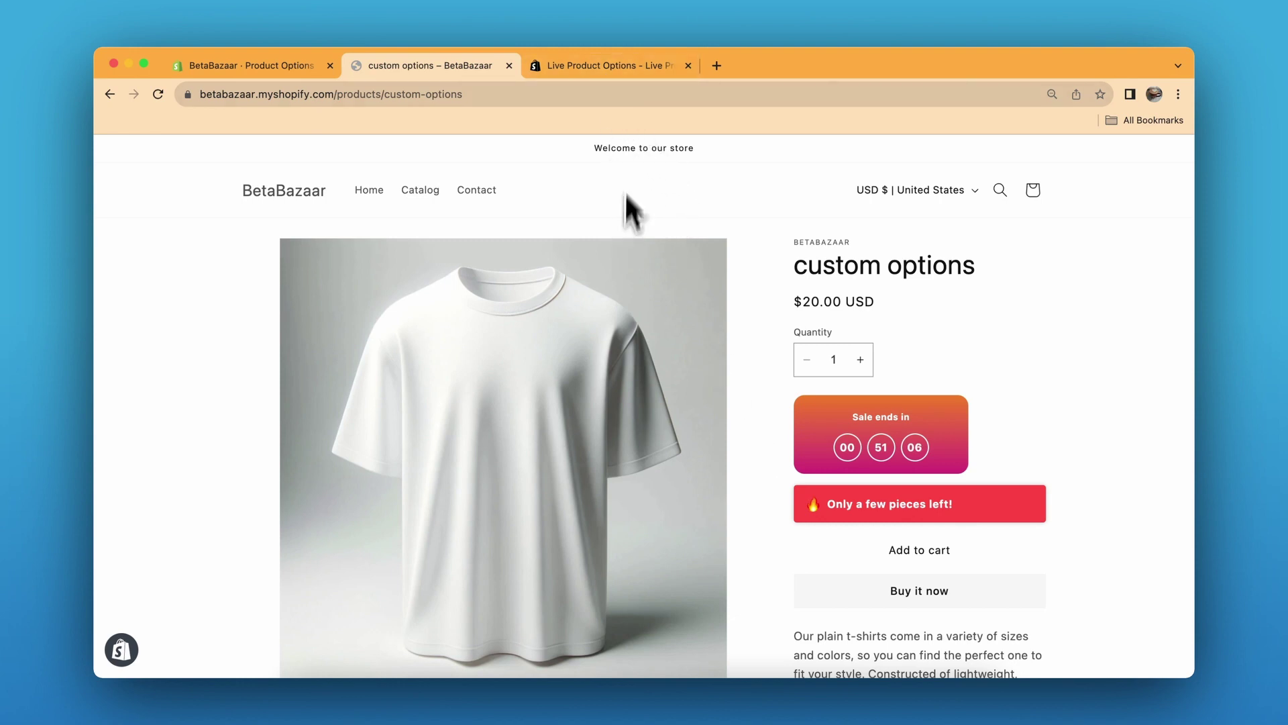
click(619, 67)
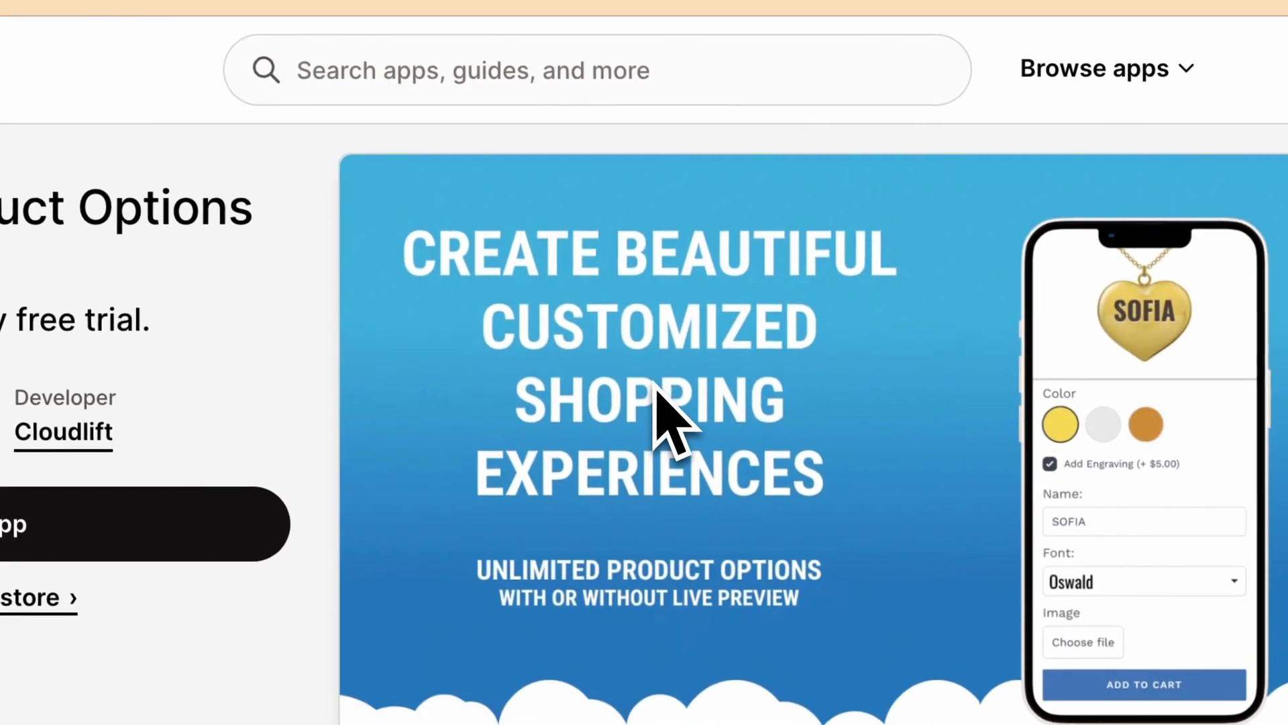